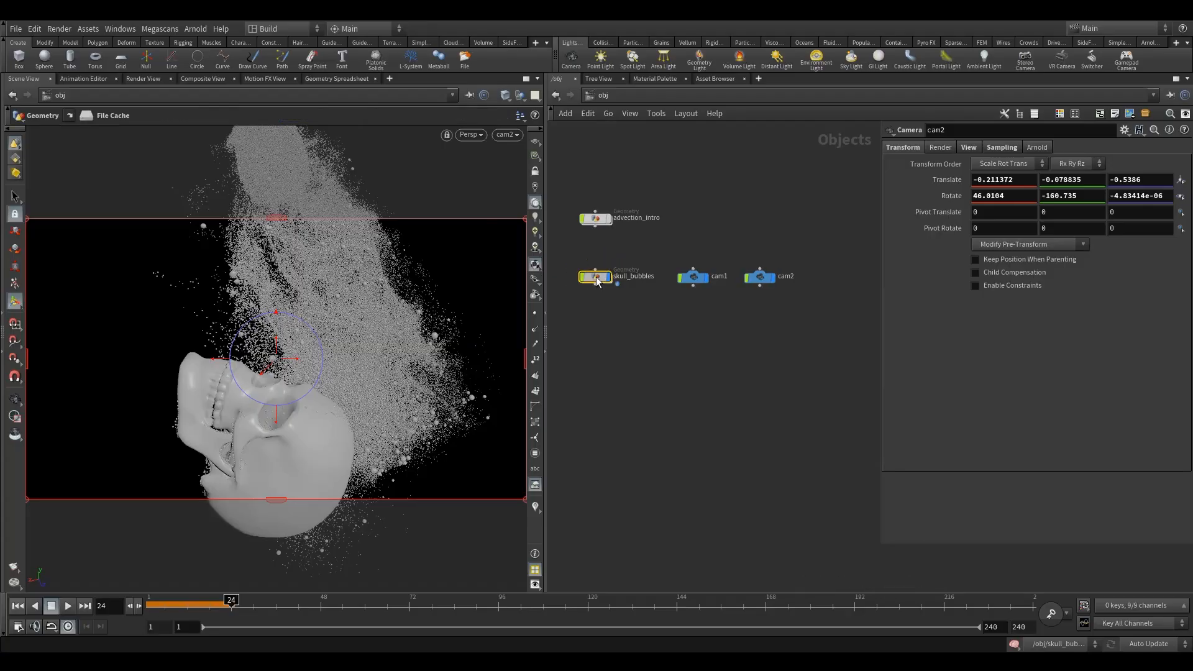
Inside the skull_bubbles network, add a Delete node below filecache1, connected to its output
middle_click_drag(699, 359, 512, 361)
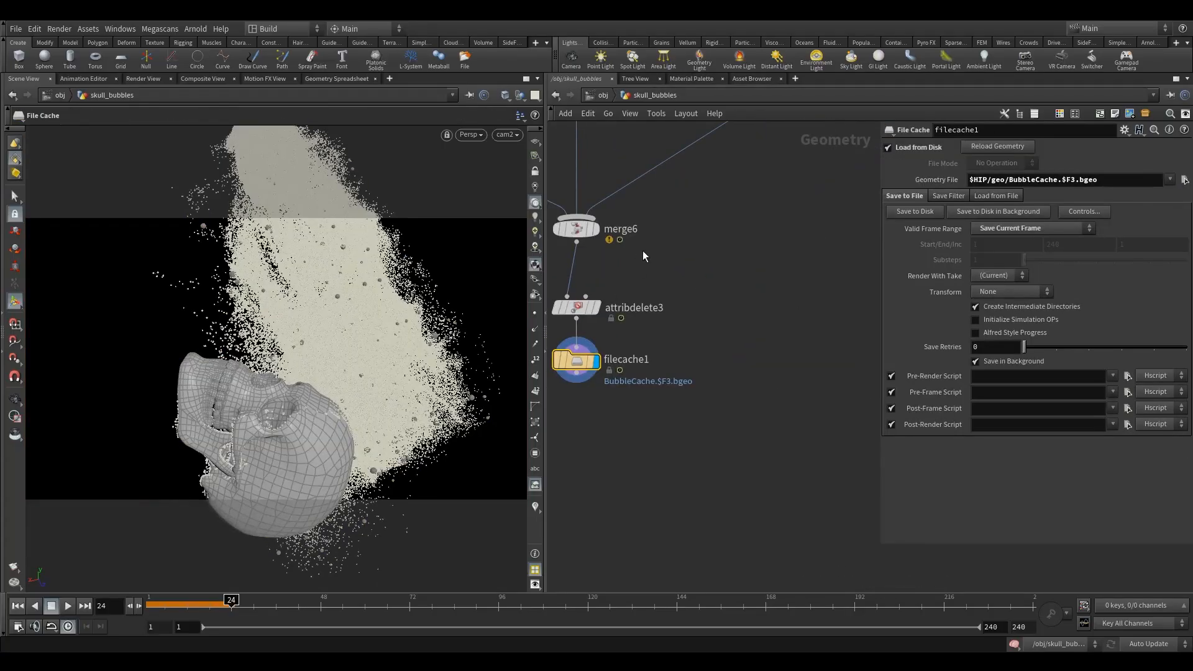
key("h")
scroll(765, 379, "up", 4)
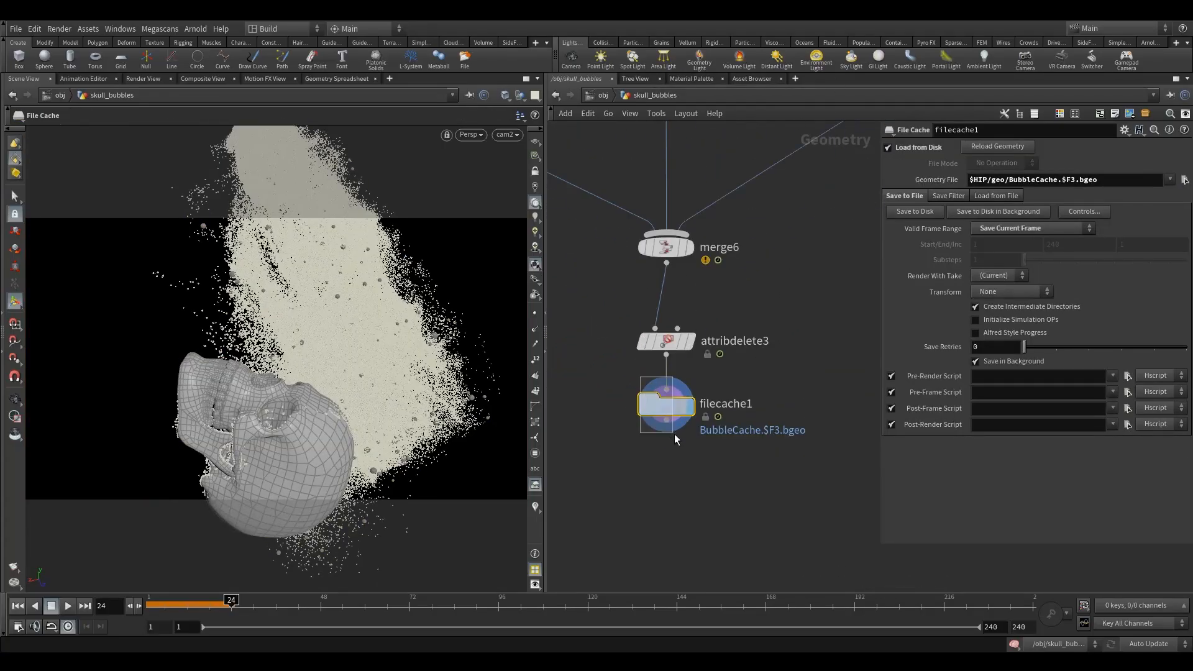
key("Tab")
mouse_move(703, 225)
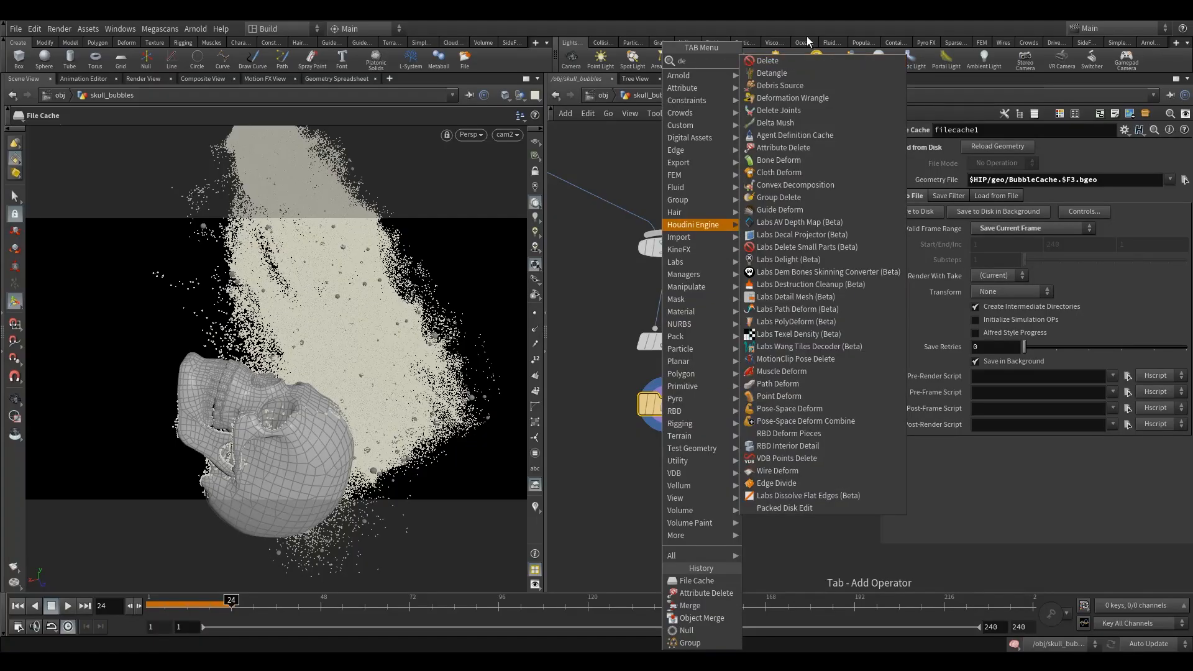
left_click(801, 61)
left_click(666, 480)
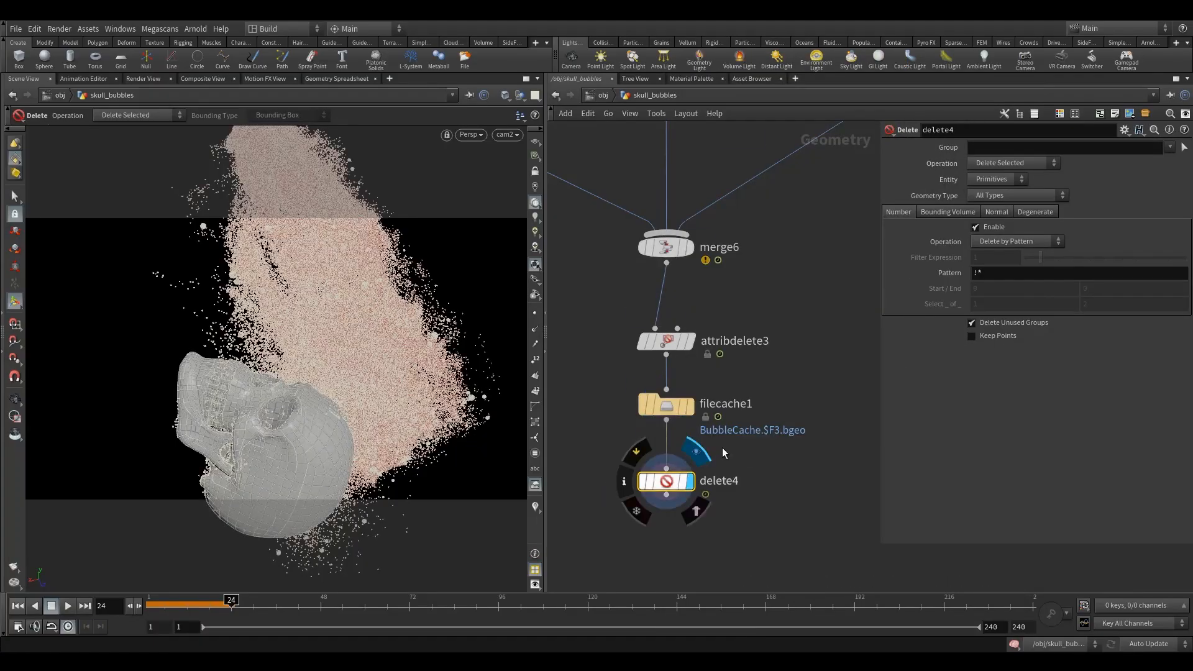
Display the new Delete node and make it delete points matching the group expression @P.y>1
left_click(690, 481)
left_click(992, 180)
left_click(983, 203)
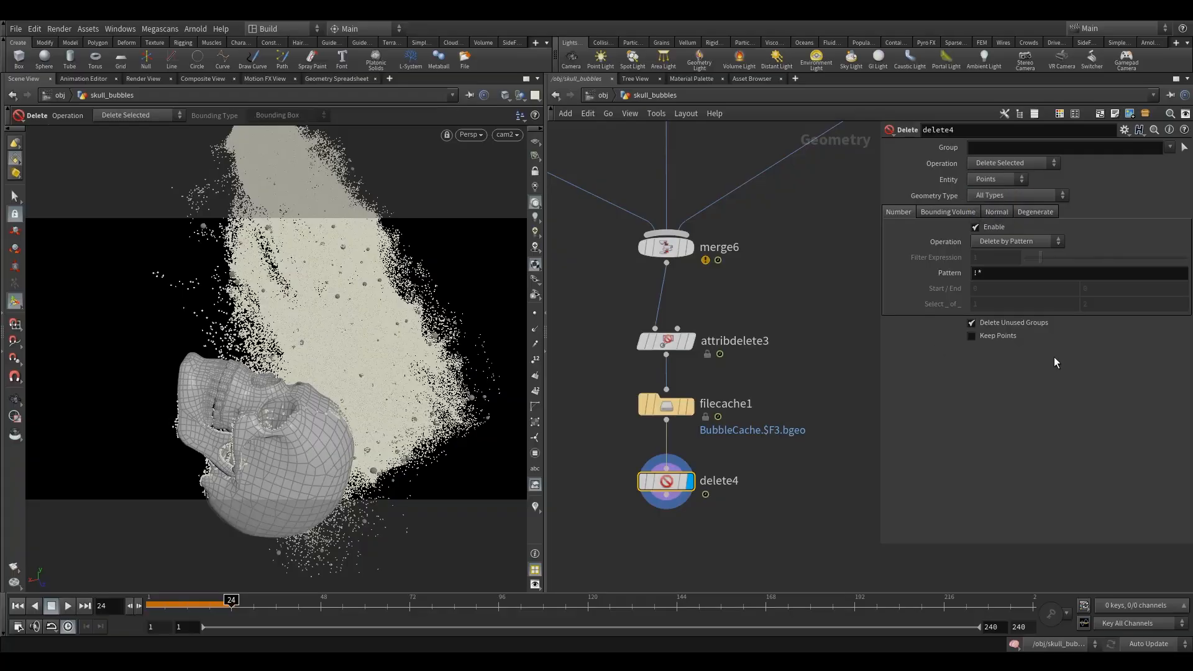
left_click(1005, 148)
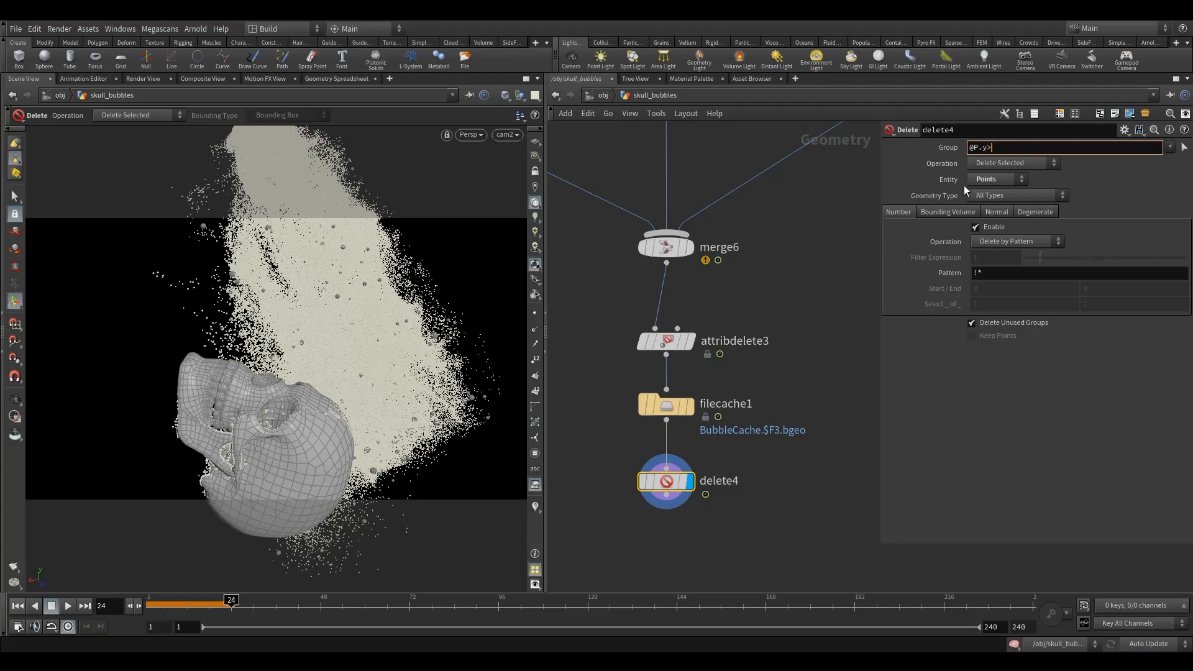
key("Return")
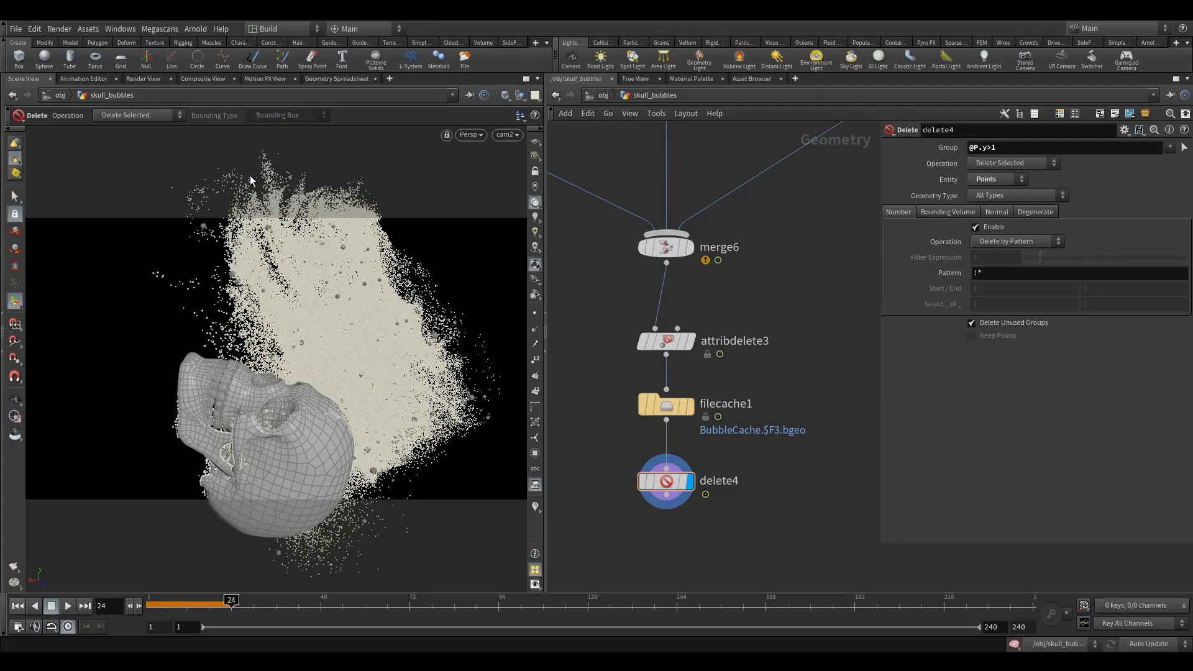
mouse_move(666, 482)
left_mouse_down()
mouse_move(665, 462)
mouse_move(666, 493)
left_mouse_up()
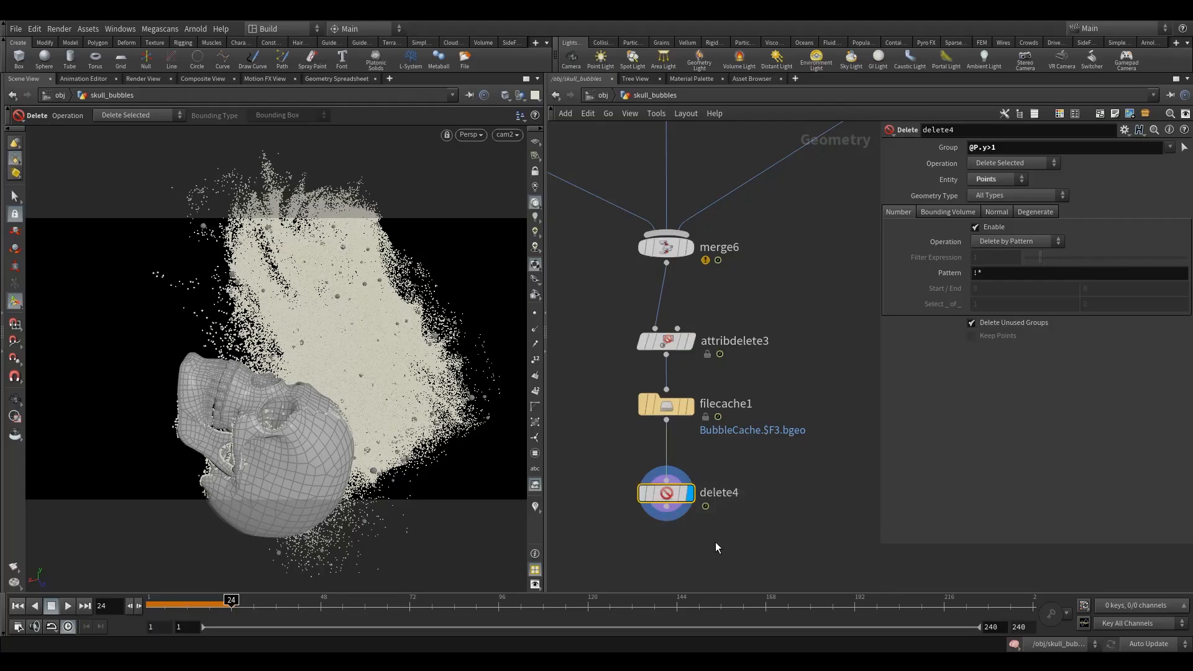
Place a Null node below delete4
middle_click_drag(690, 543, 685, 469)
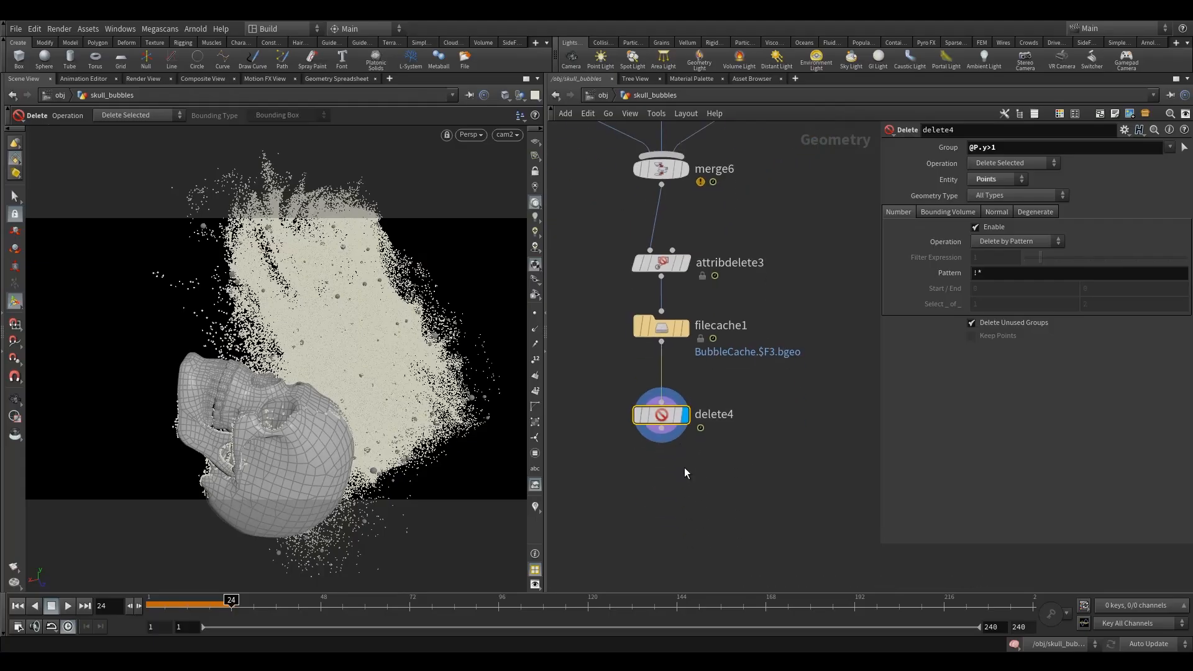
key("Tab")
type("nu")
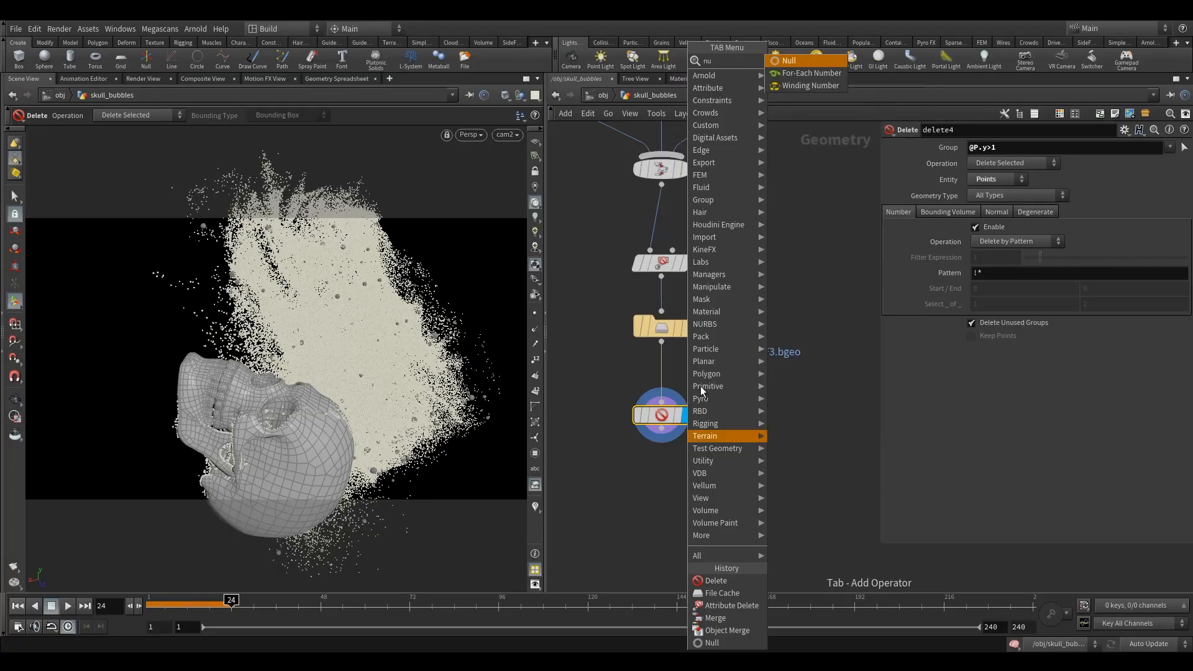
left_click(801, 61)
left_click(661, 505)
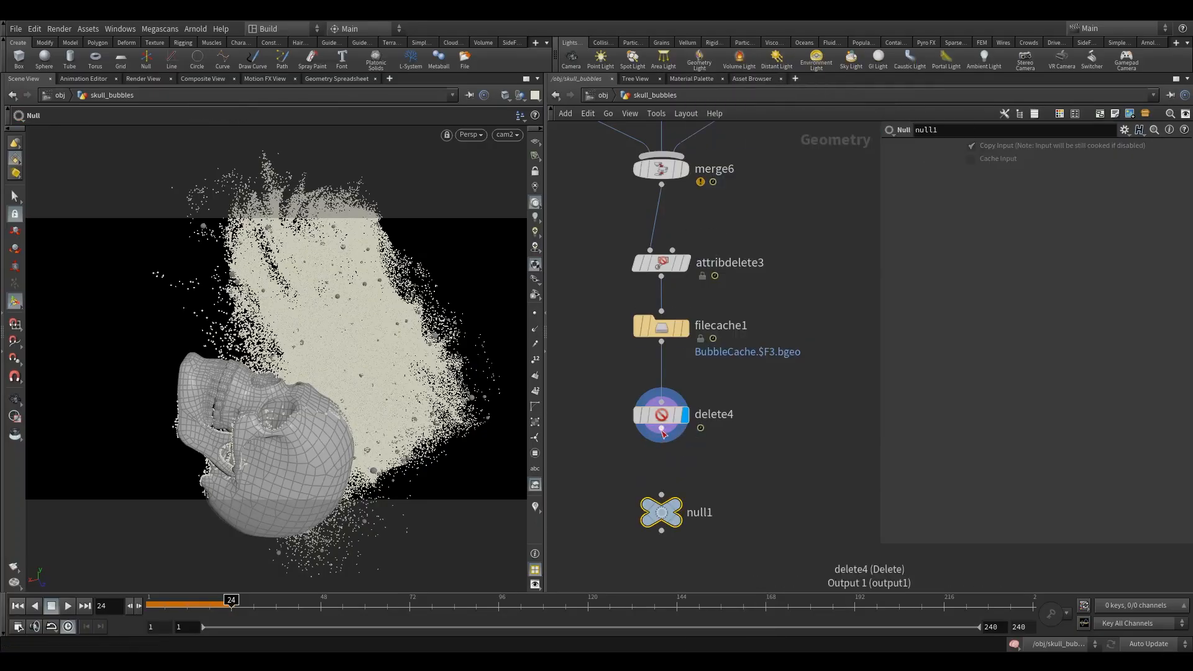
Connect the Null node to delete4's output, rename it OUT and make it the displayed node
double_click(701, 513)
double_click(707, 513)
left_click(707, 513)
double_click(709, 513)
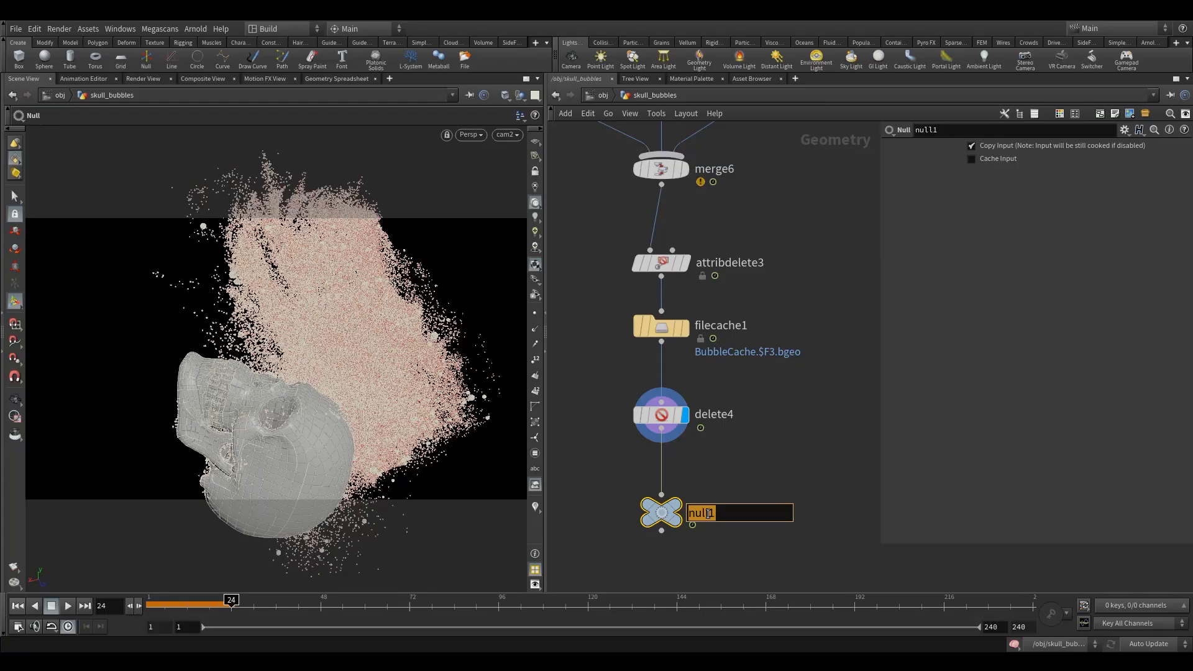
type("OUT_")
key("BackSpace")
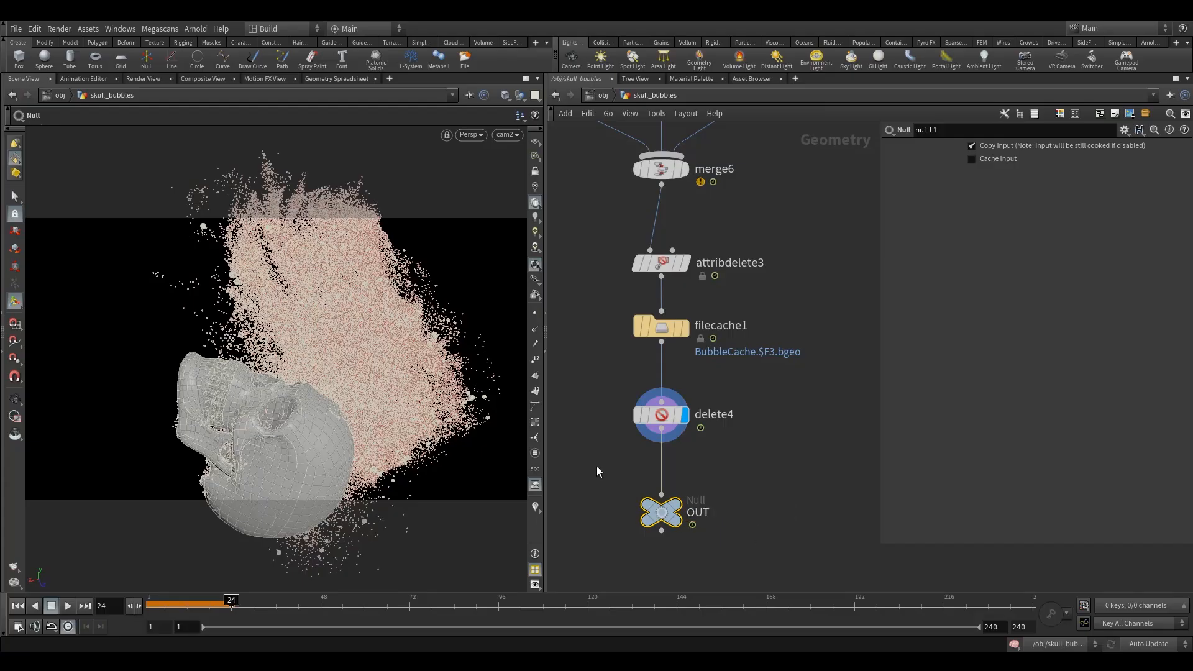
left_click(597, 467)
left_click(692, 483)
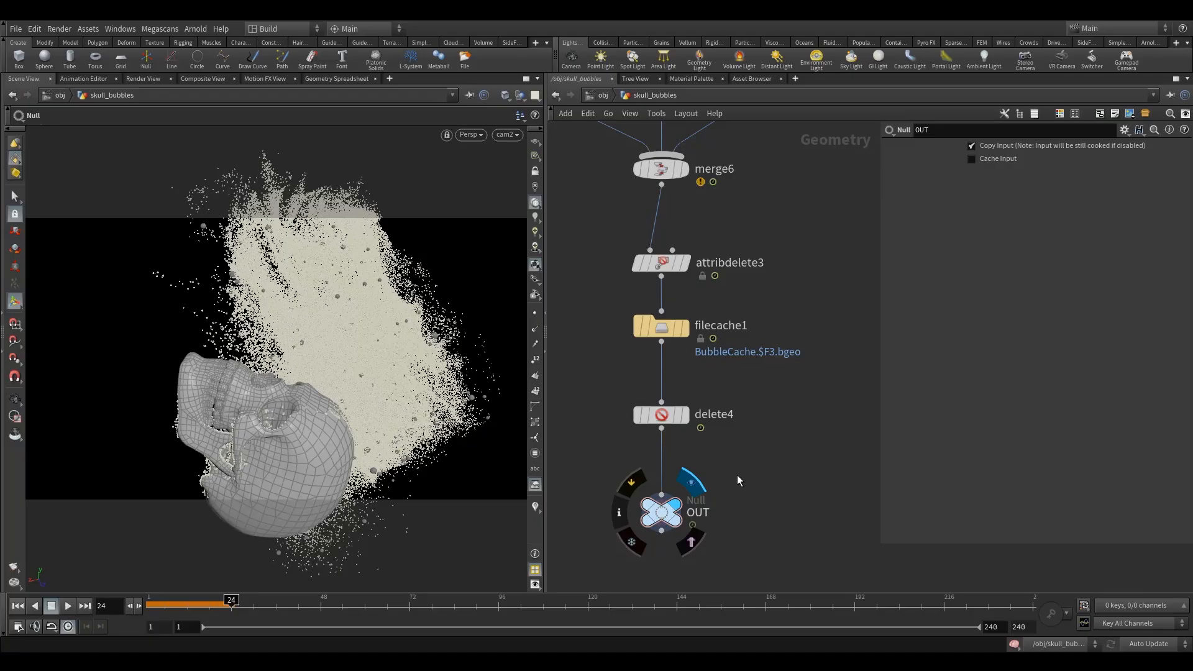
Return to the object level, leave the cam2 view for a zoomed-out perspective, and show the reference grid
left_click(601, 97)
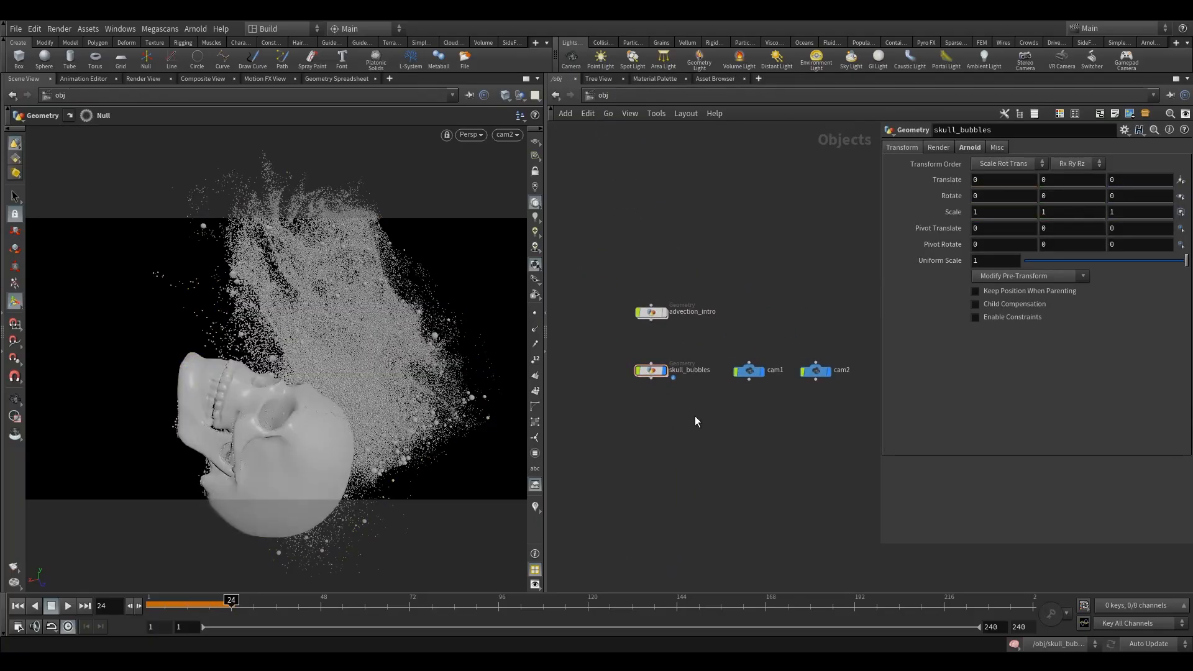
middle_click_drag(696, 417, 668, 425)
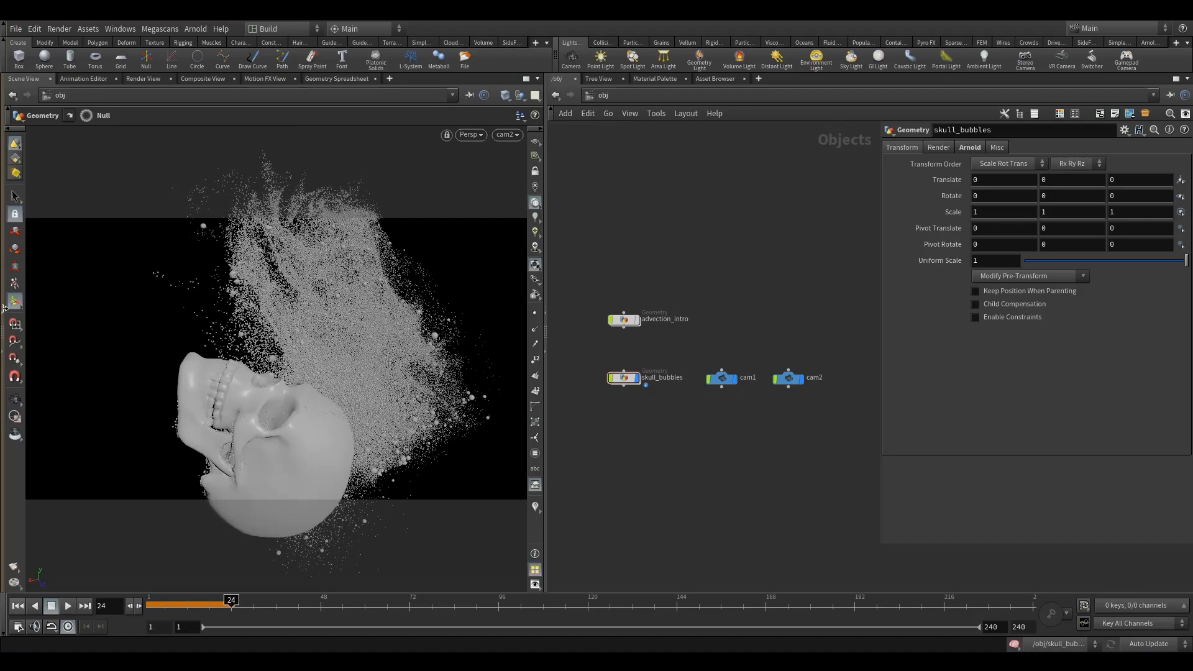
left_click(15, 399)
scroll(408, 337, "down", 8)
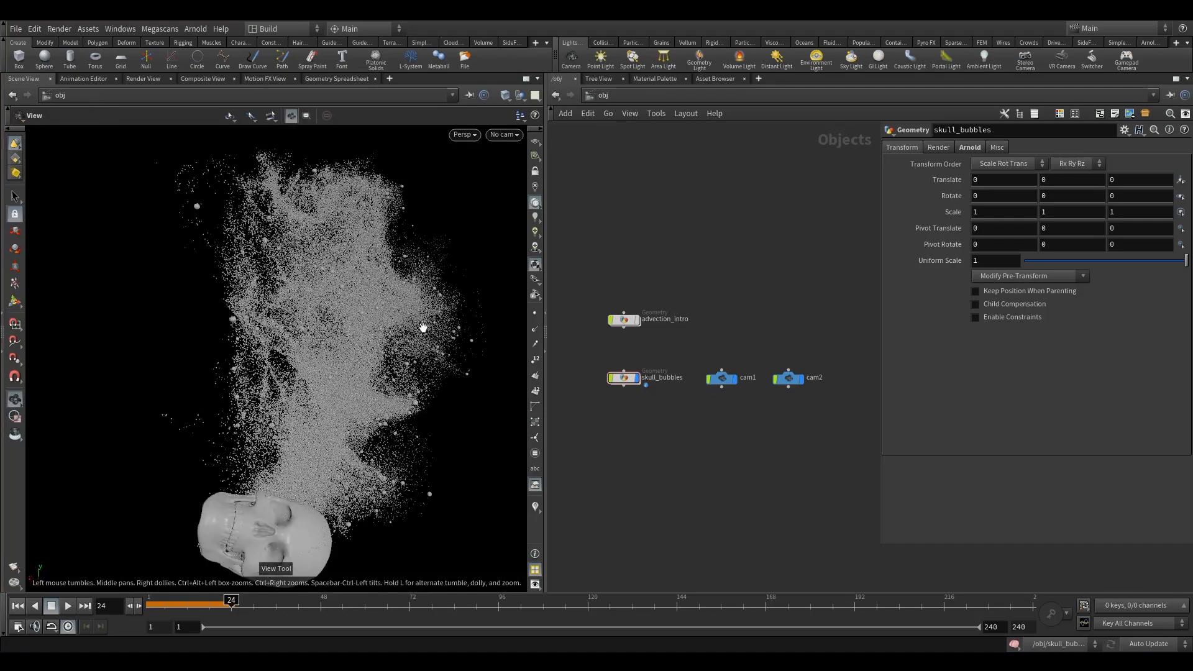
left_click(535, 142)
middle_click_drag(388, 336, 286, 317)
right_click_drag(423, 373, 523, 413)
middle_click_drag(699, 423, 722, 429)
key("Tab")
type("ARE")
left_click(629, 358)
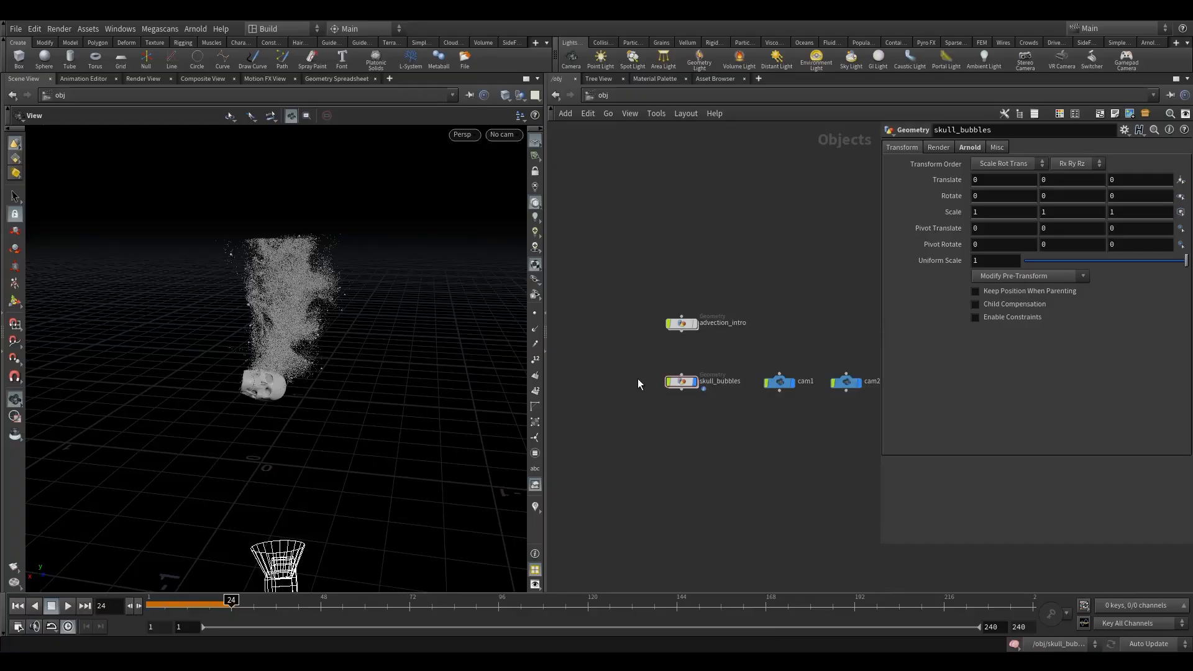
Add a Light object beside skull_bubbles and set its type to Grid
key("Tab")
type("LI")
left_click(720, 335)
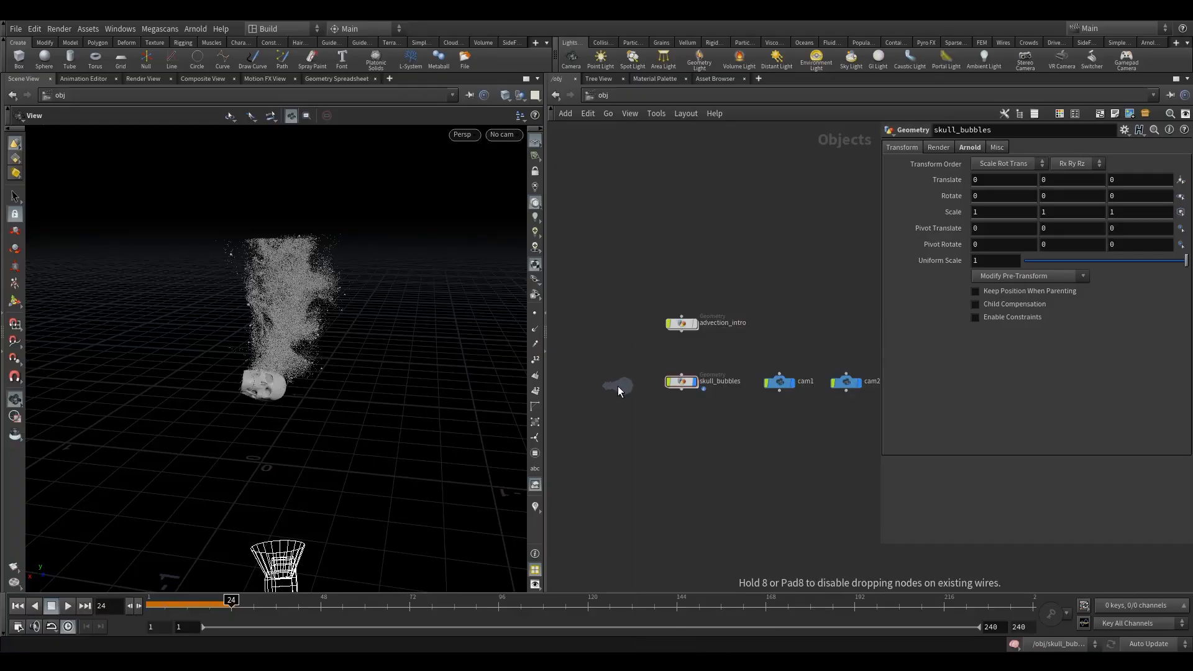
left_click(618, 386)
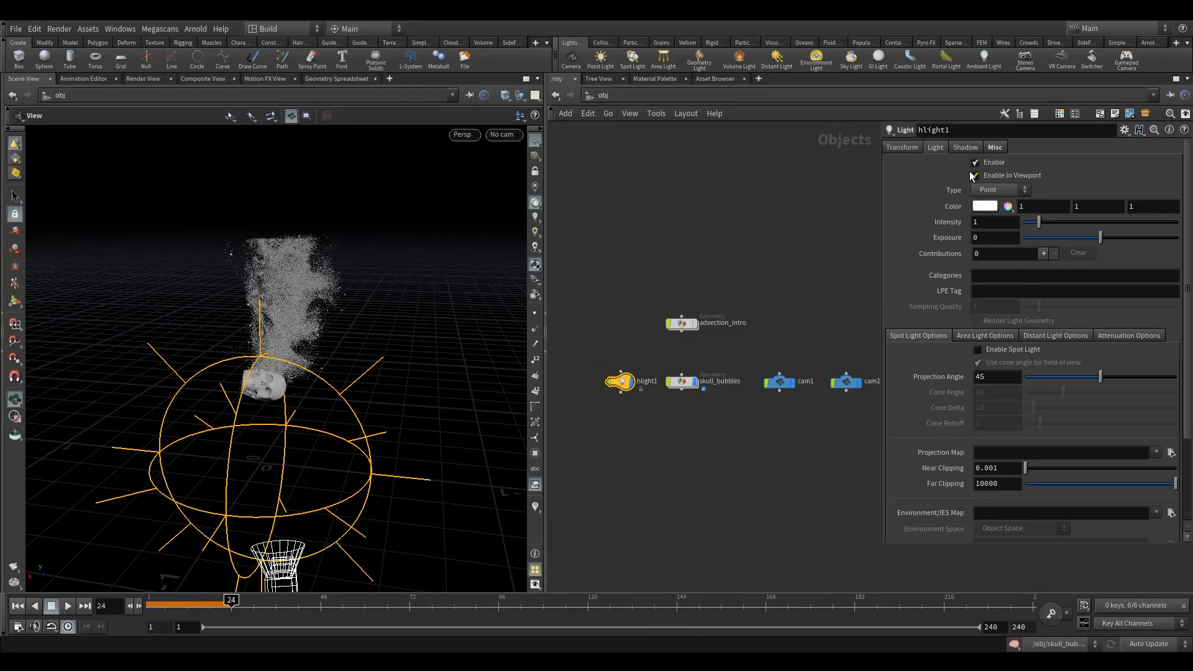
left_click(985, 191)
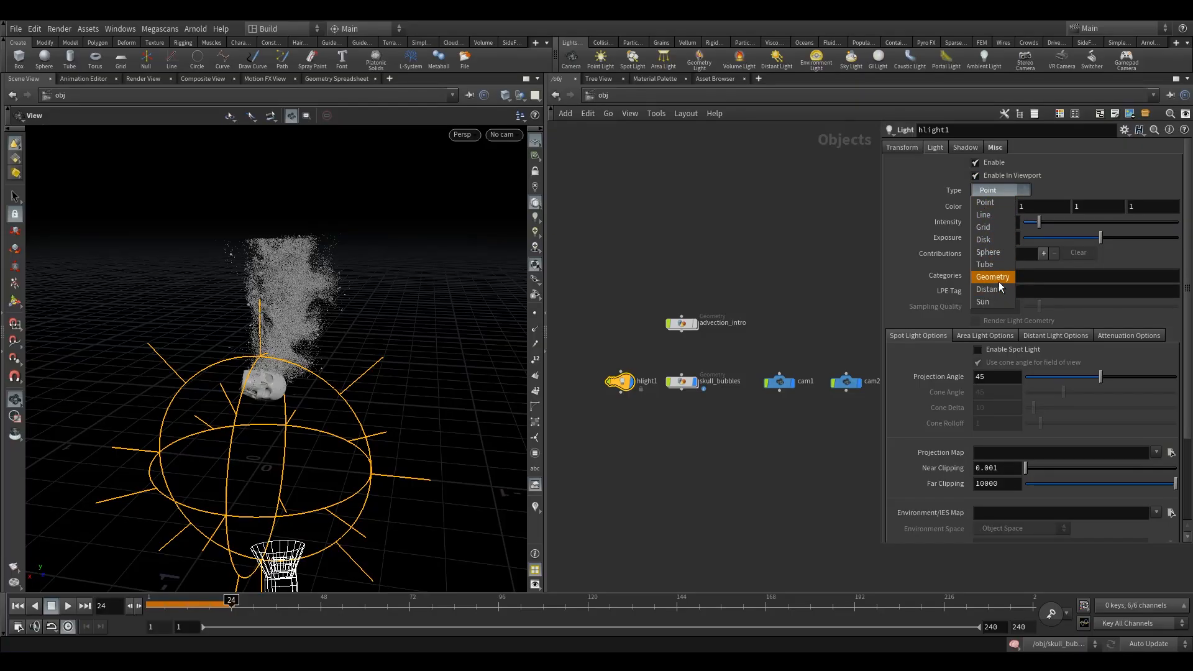
left_click(984, 227)
left_click_drag(333, 394, 389, 405)
right_click_drag(389, 405, 369, 364)
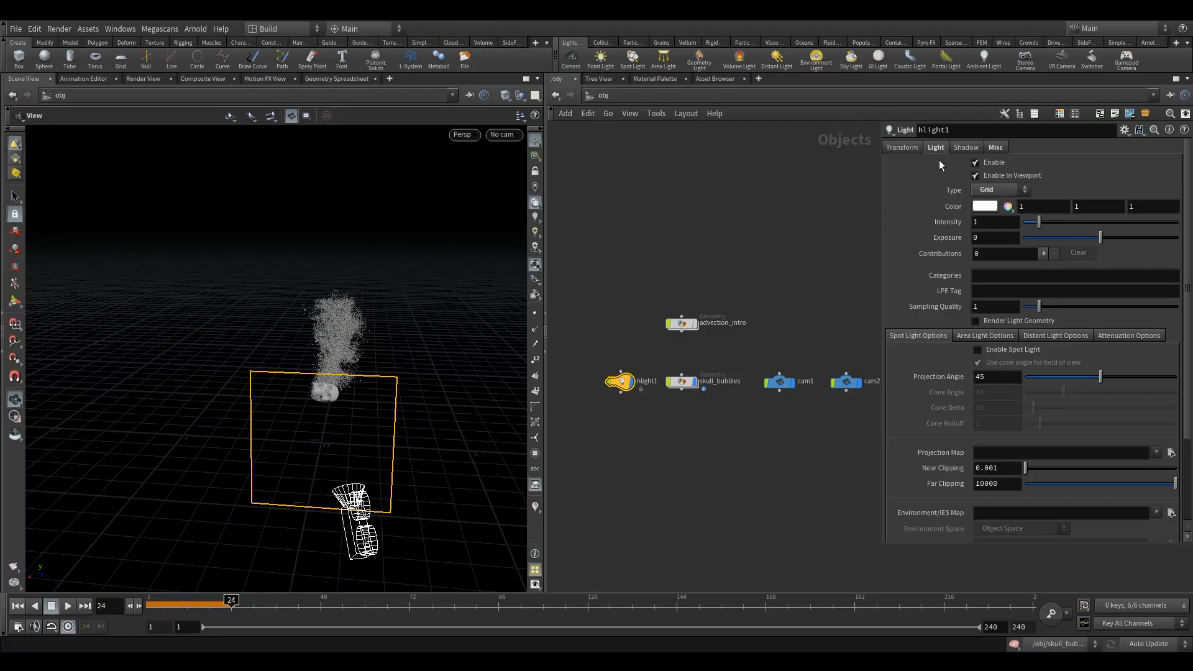
Rotate hlight1 to 40 in X and 90 in Y, and translate it to -1 in X and 1.5 in Y
left_click(902, 147)
left_click(1059, 201)
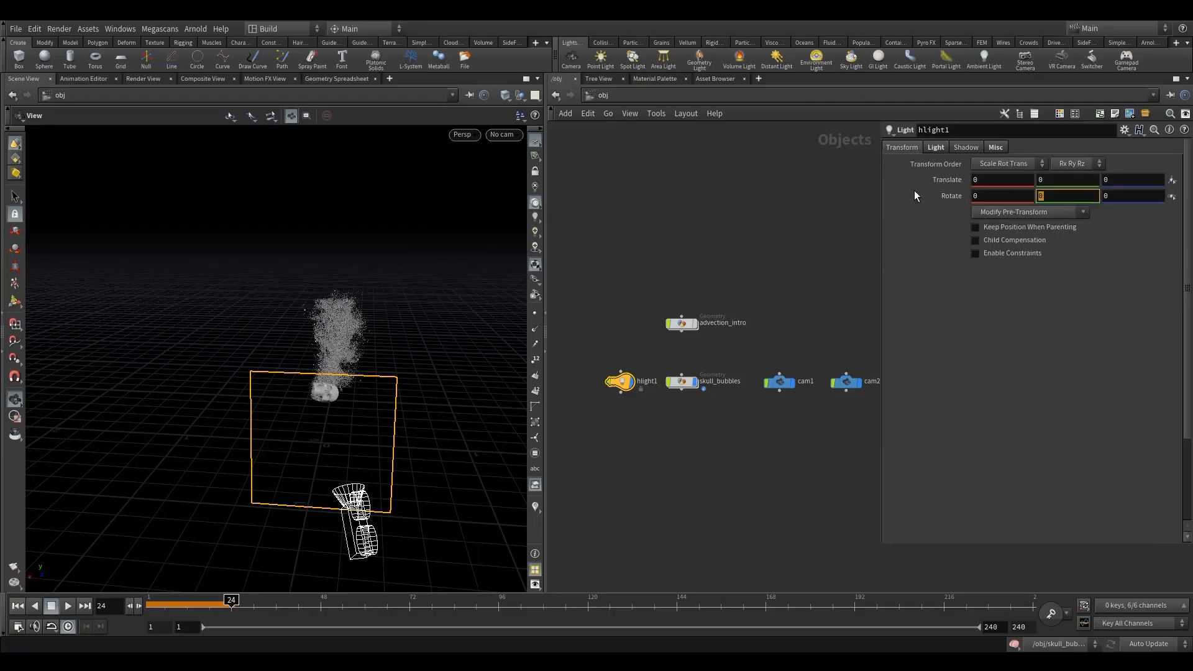
type("90")
key("Return")
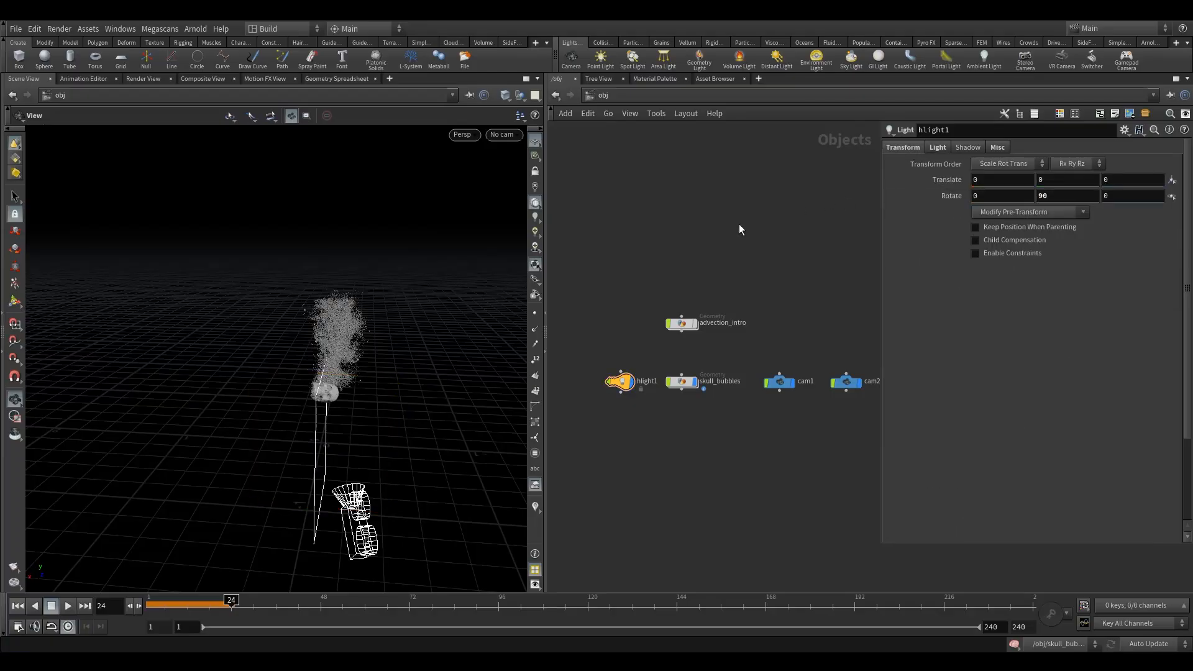
left_click(1024, 194)
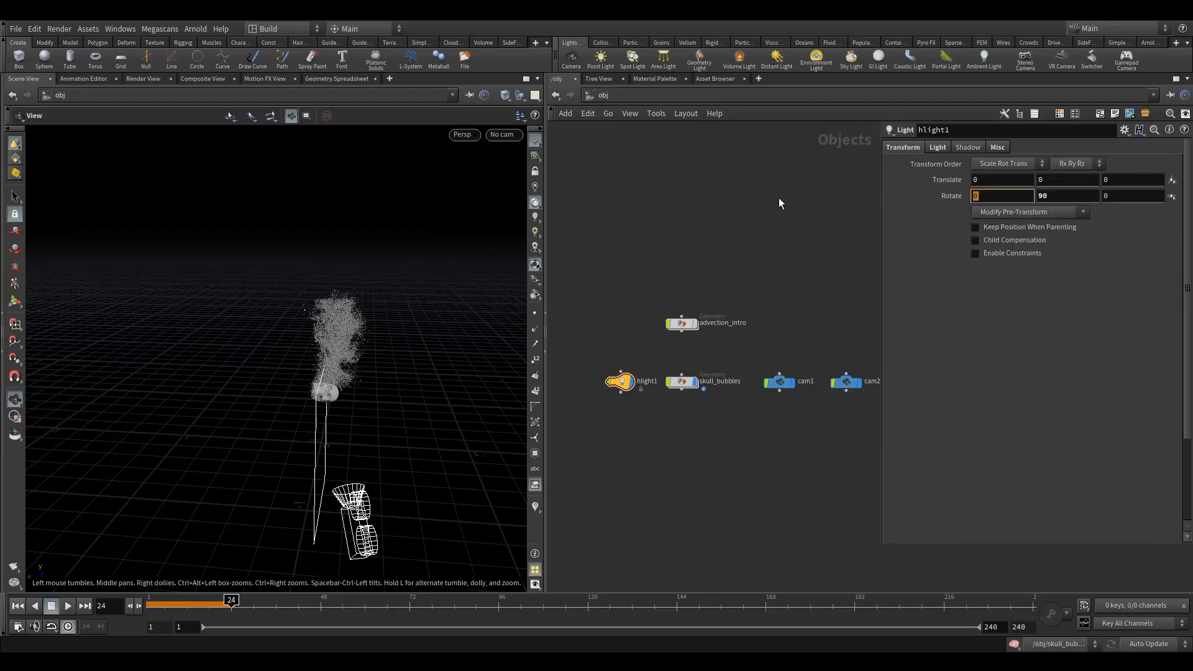
type("40")
key("Return")
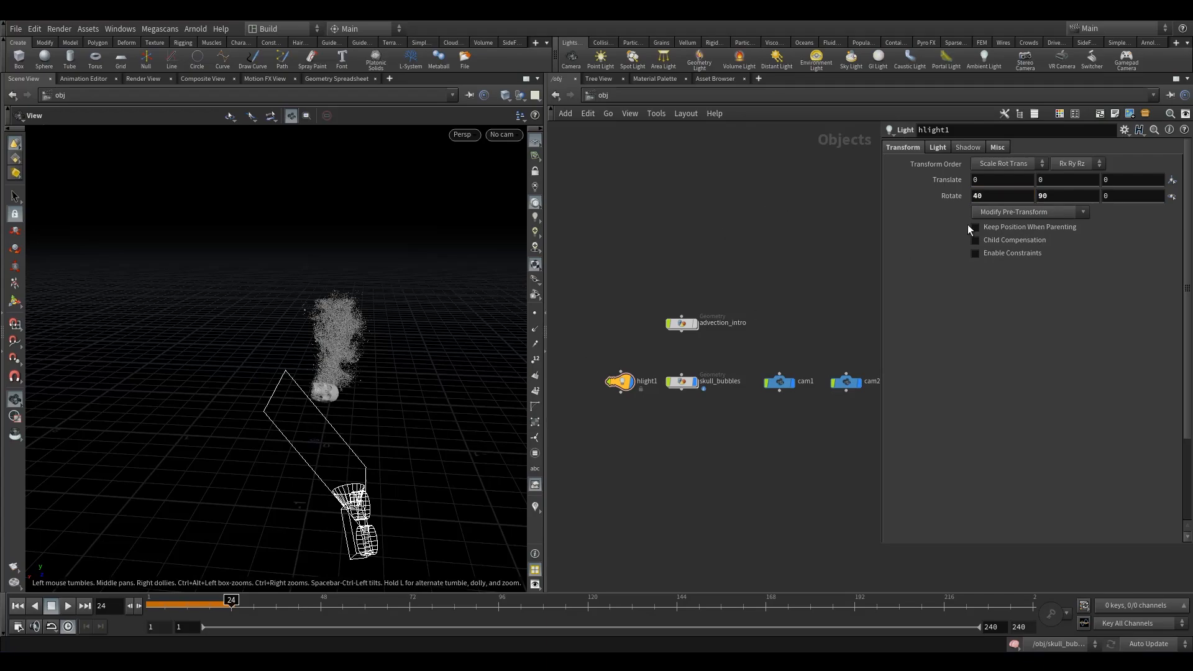
middle_click_drag(1051, 181, 1102, 181)
middle_click_drag(1003, 180, 971, 147)
left_click(622, 384)
left_click_drag(622, 384, 560, 387, "alt")
middle_click_drag(563, 388, 632, 399)
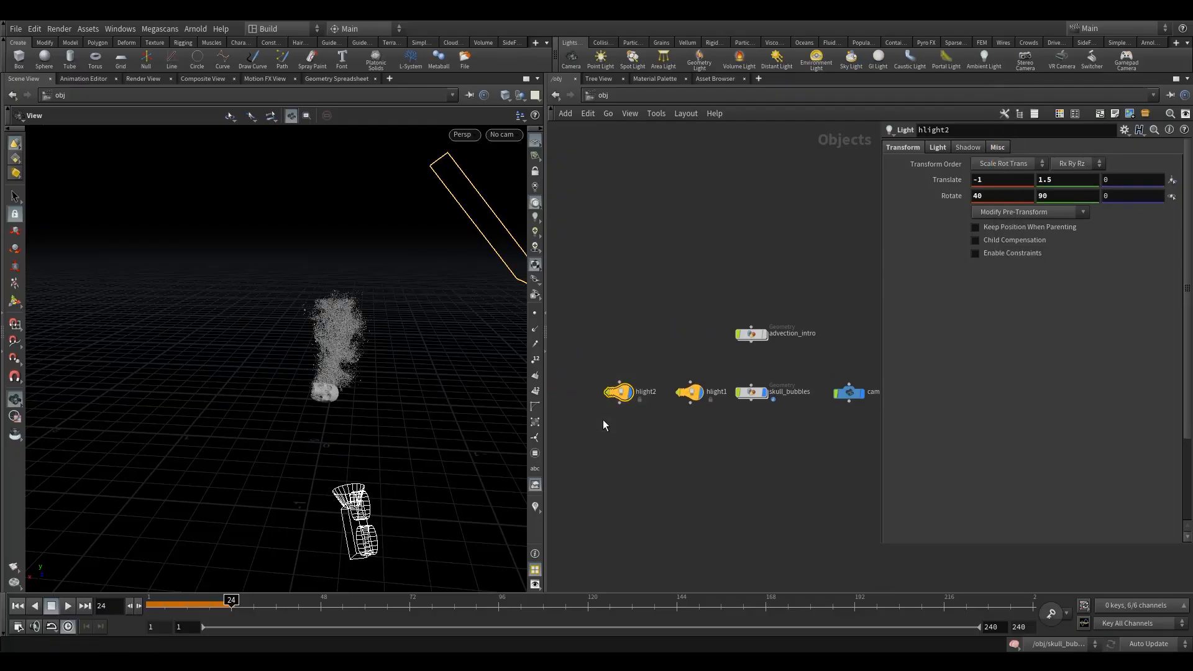
key("Delete")
Set the first area size value of hlight1 to 0.1 to make it a narrow strip light
left_click(949, 150)
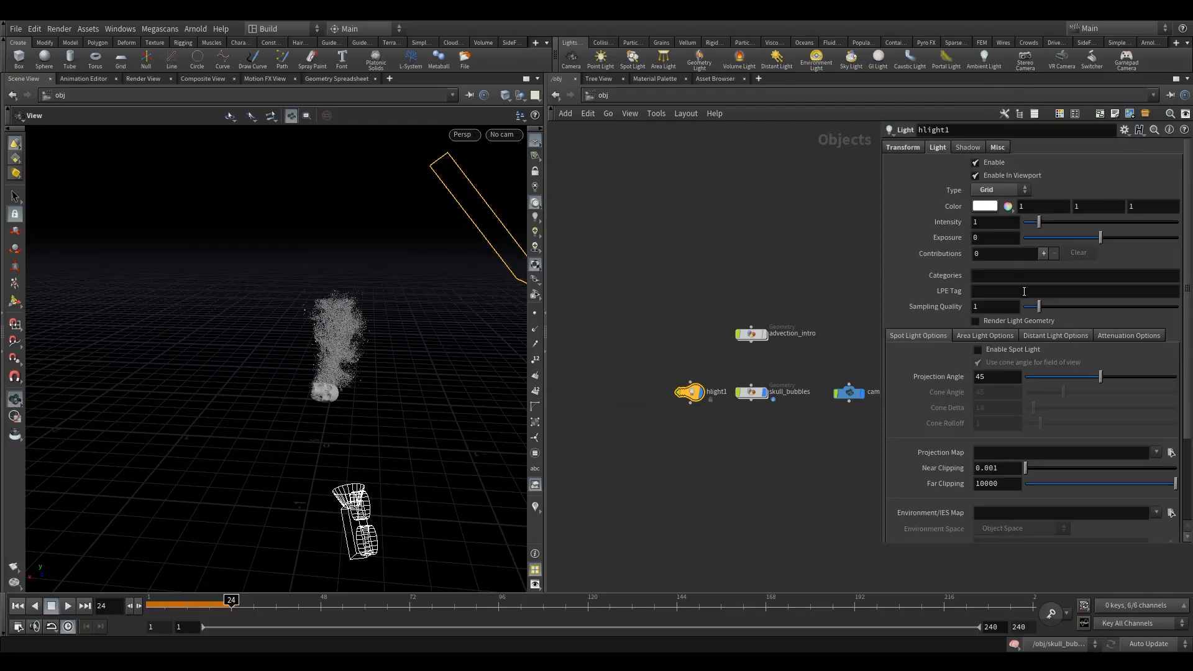
left_click_drag(432, 272, 503, 274)
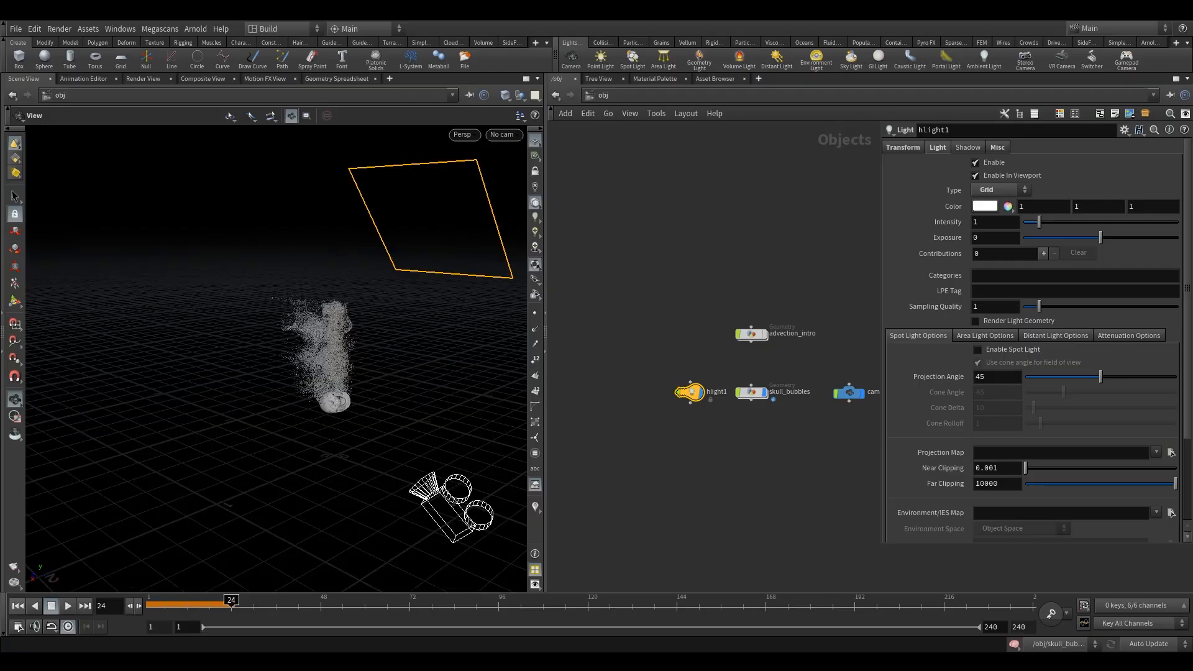
left_click(985, 336)
left_click(1003, 349)
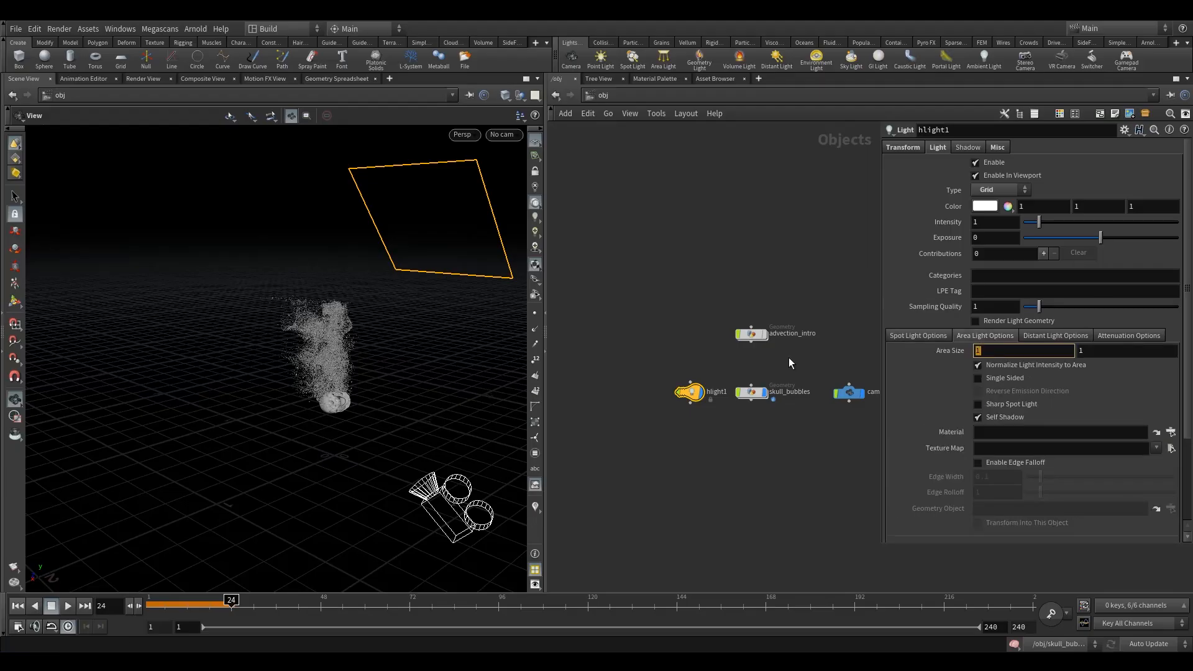
key("Return")
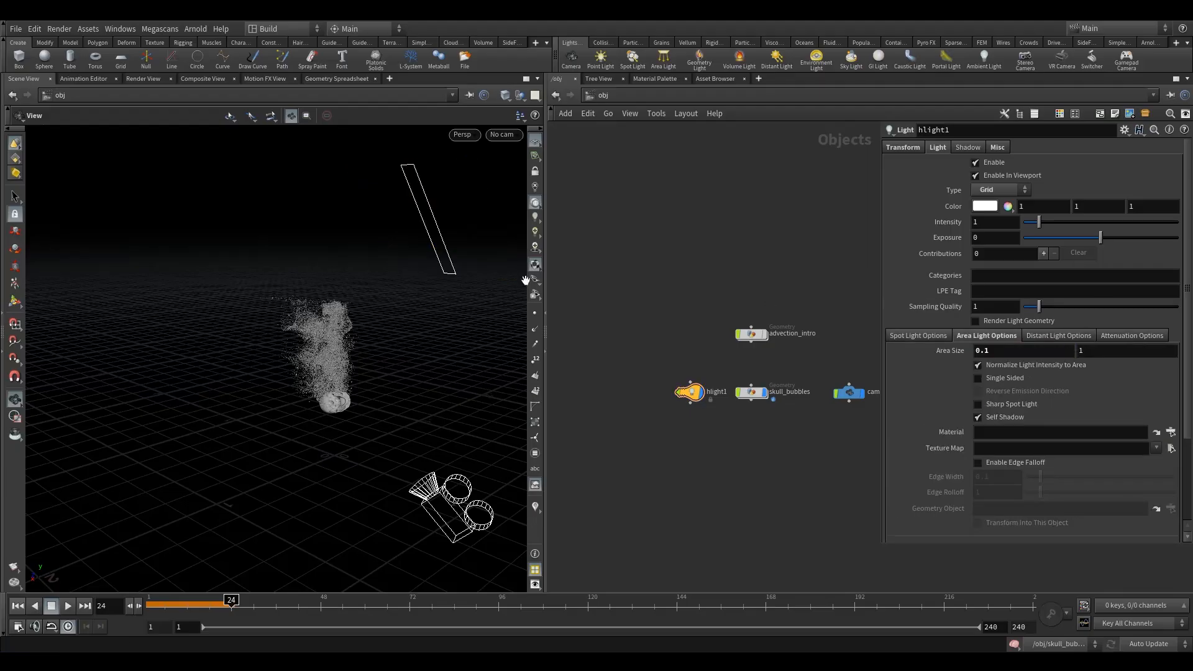
left_click_drag(312, 285, 303, 280)
Duplicate hlight1 and set the copy's X translation to 1, on the opposite side of the skull
left_click_drag(662, 376, 743, 413)
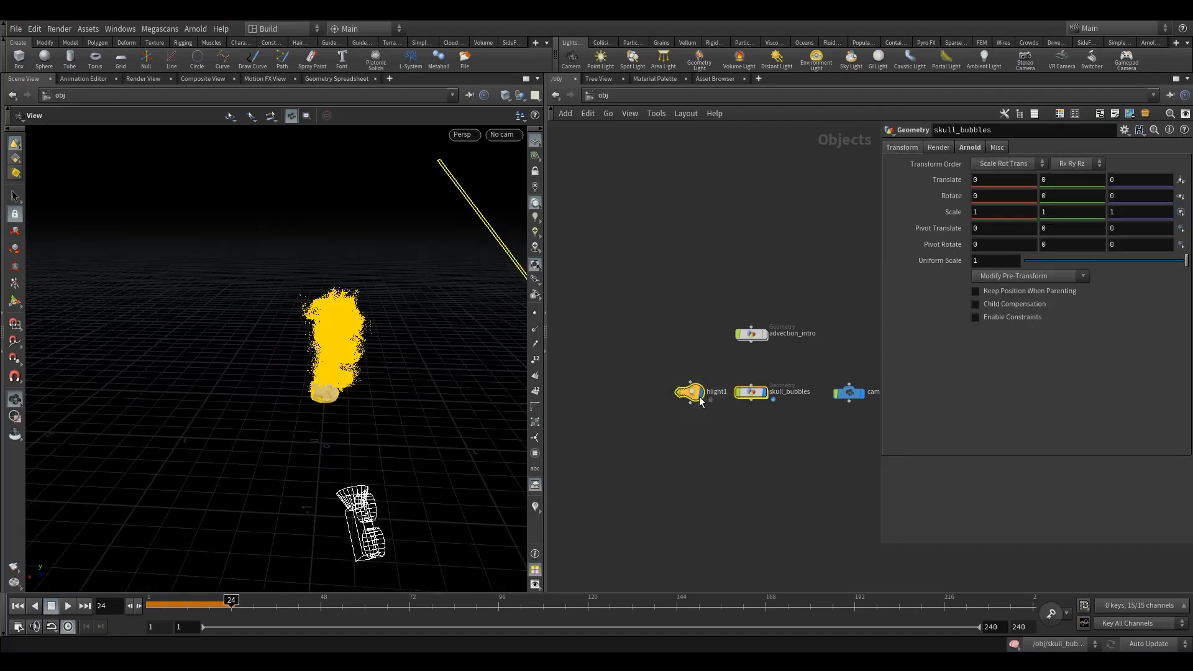
left_click_drag(653, 350, 628, 403)
left_click(898, 149)
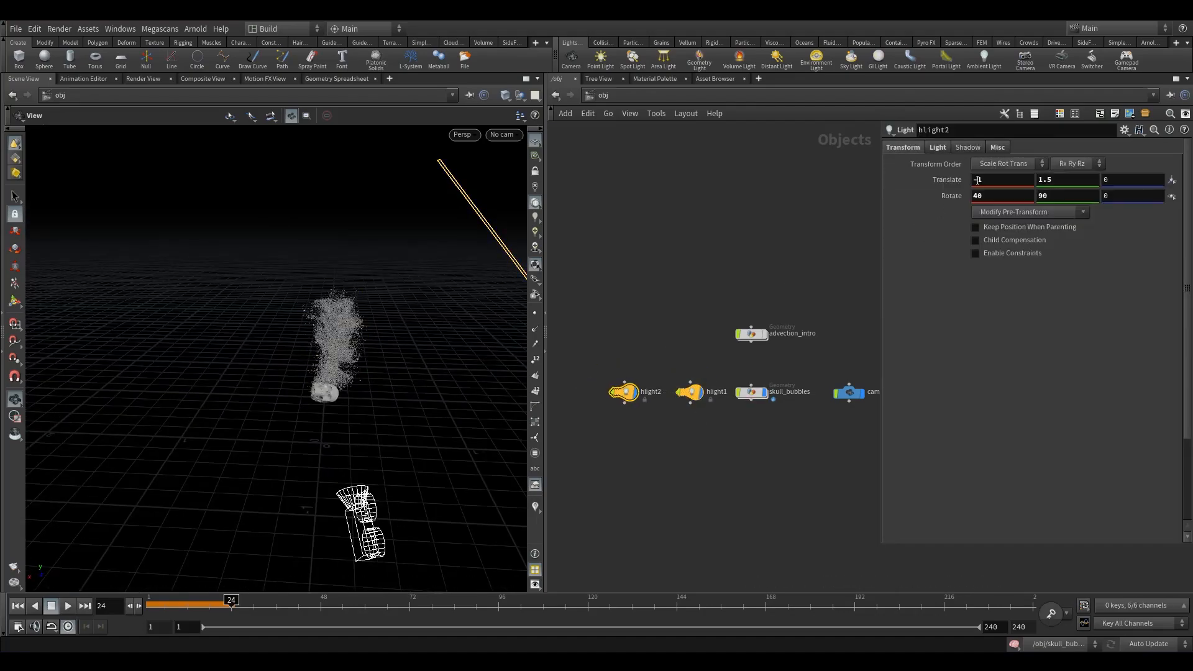
left_click(720, 200)
Set the duplicated light's X rotation to -40 so that it mirrors hlight1
left_click_drag(1008, 195, 726, 222)
type("0")
left_click(712, 240)
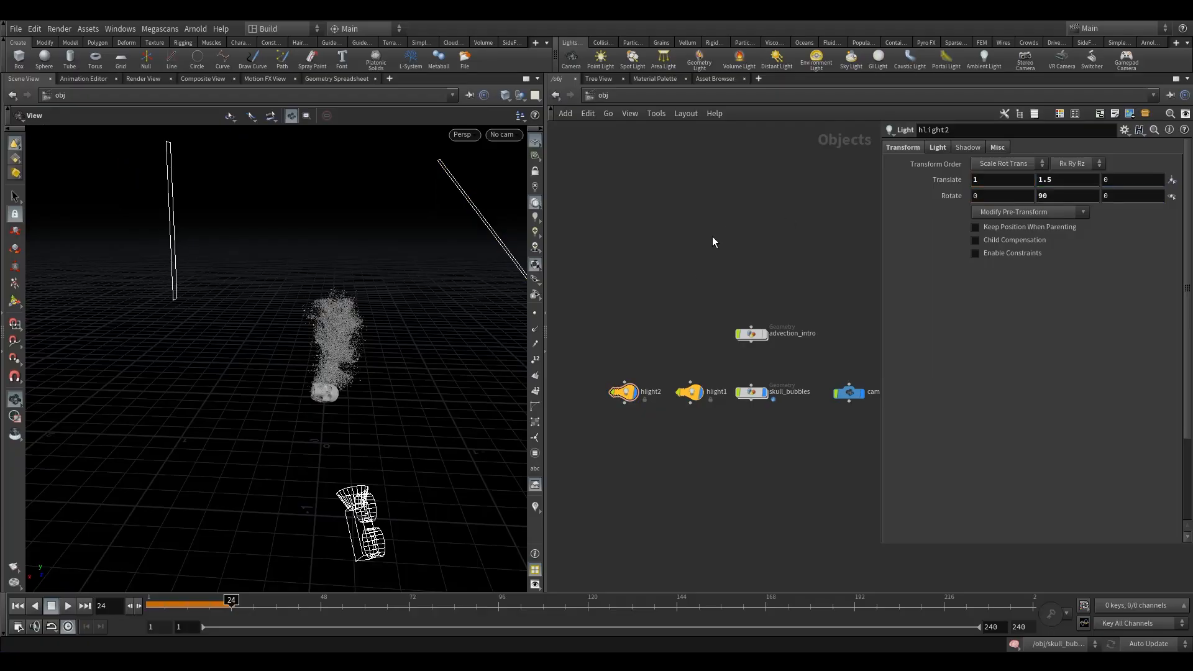
middle_click_drag(1019, 194, 986, 144)
left_click_drag(364, 275, 236, 274)
middle_click_drag(610, 321, 617, 256)
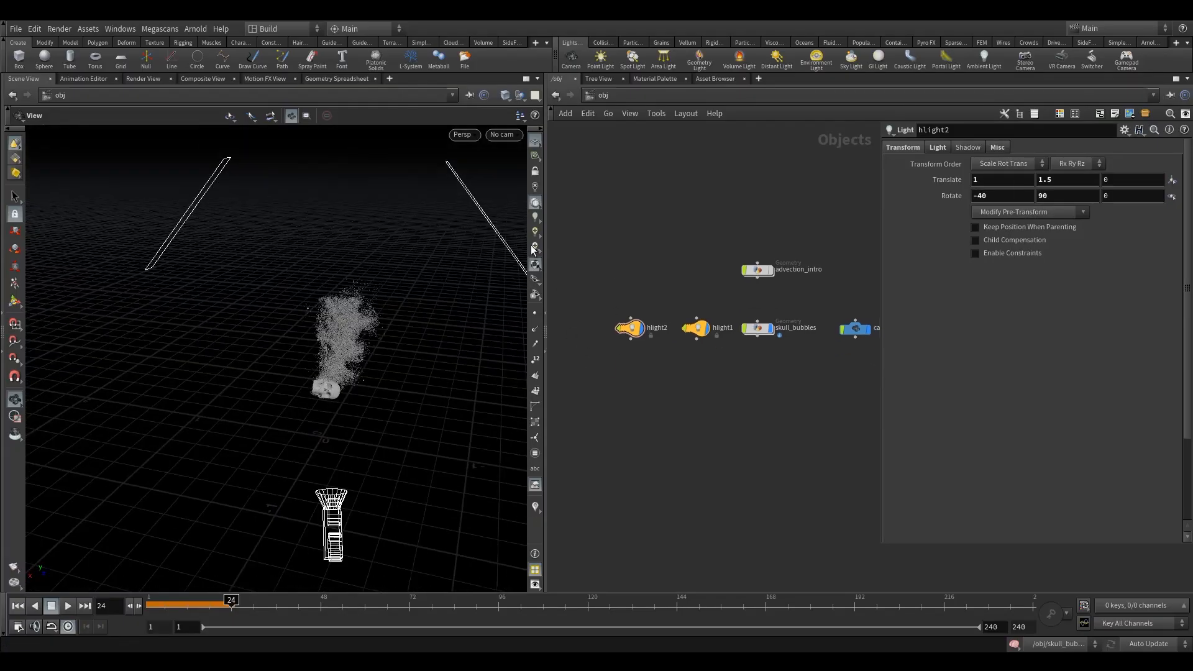
Look through cam2 in the viewport and switch the viewport to high quality lighting
left_click(512, 135)
left_click(528, 199)
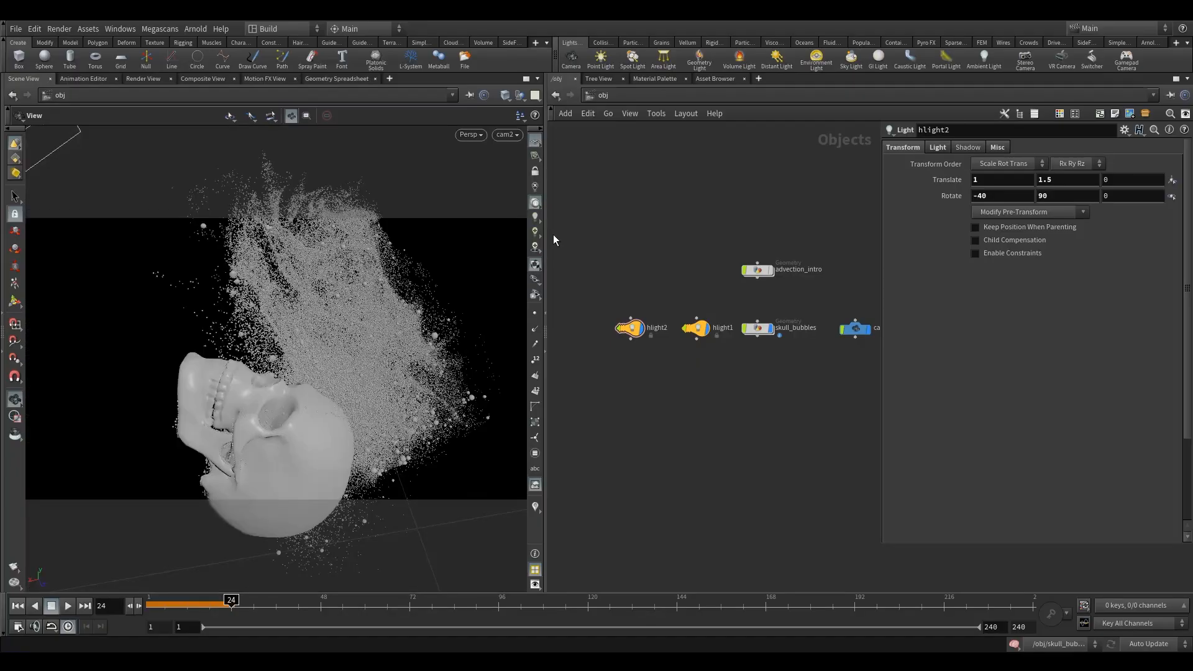
left_click(535, 217)
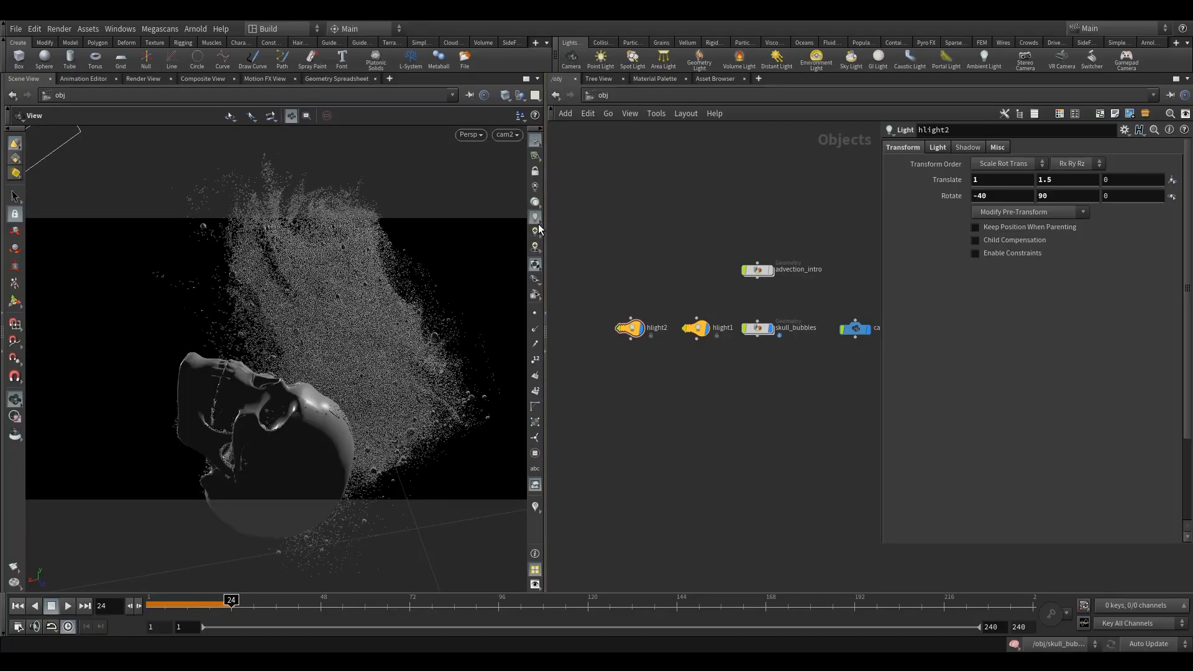
left_click(535, 232)
Colour hlight2 a dark teal with RGB 0.075, 0.1875, 0.12 and switch the viewport to high quality lighting with shadows
left_click(629, 327)
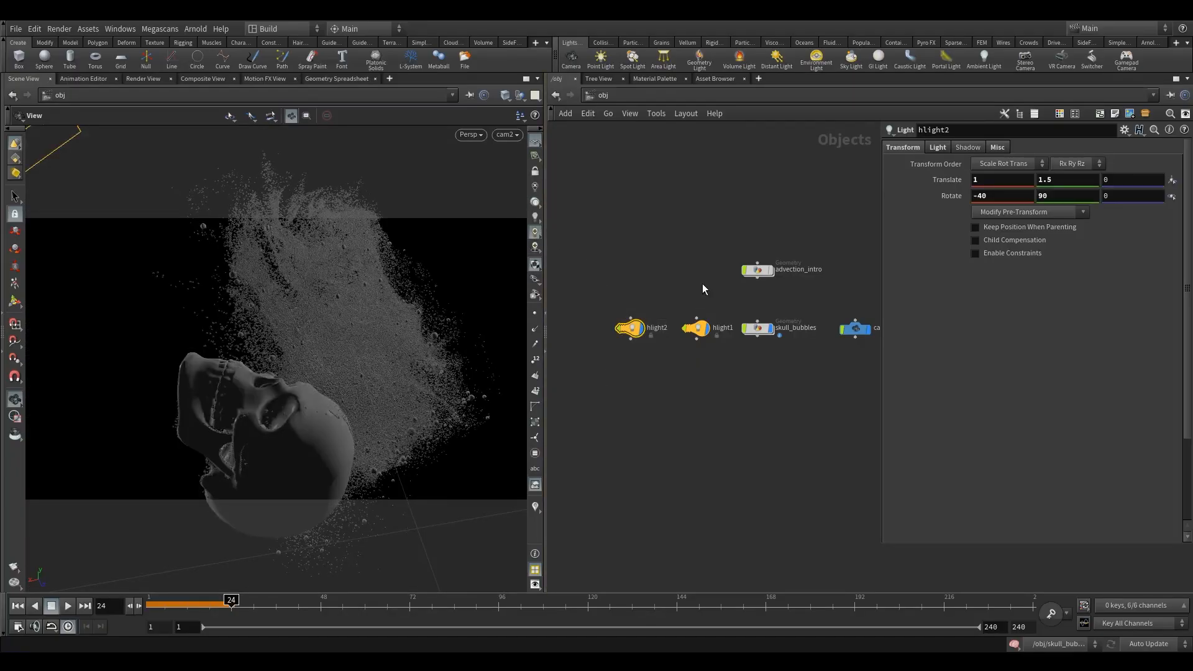
left_click(944, 148)
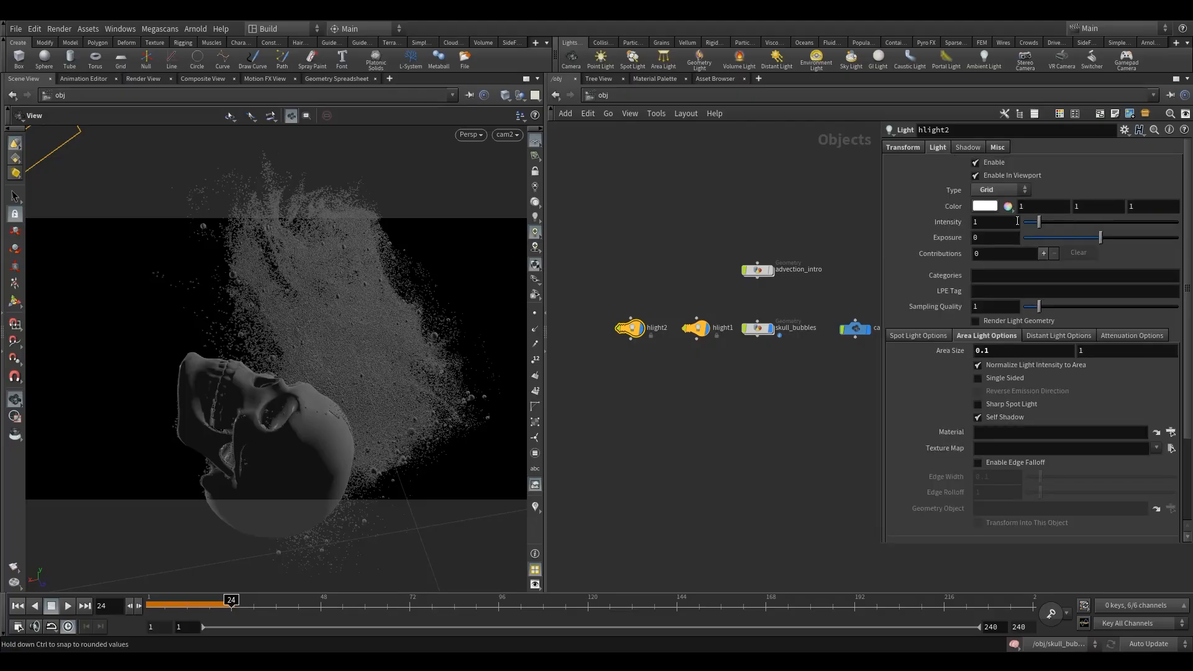
left_click(987, 205)
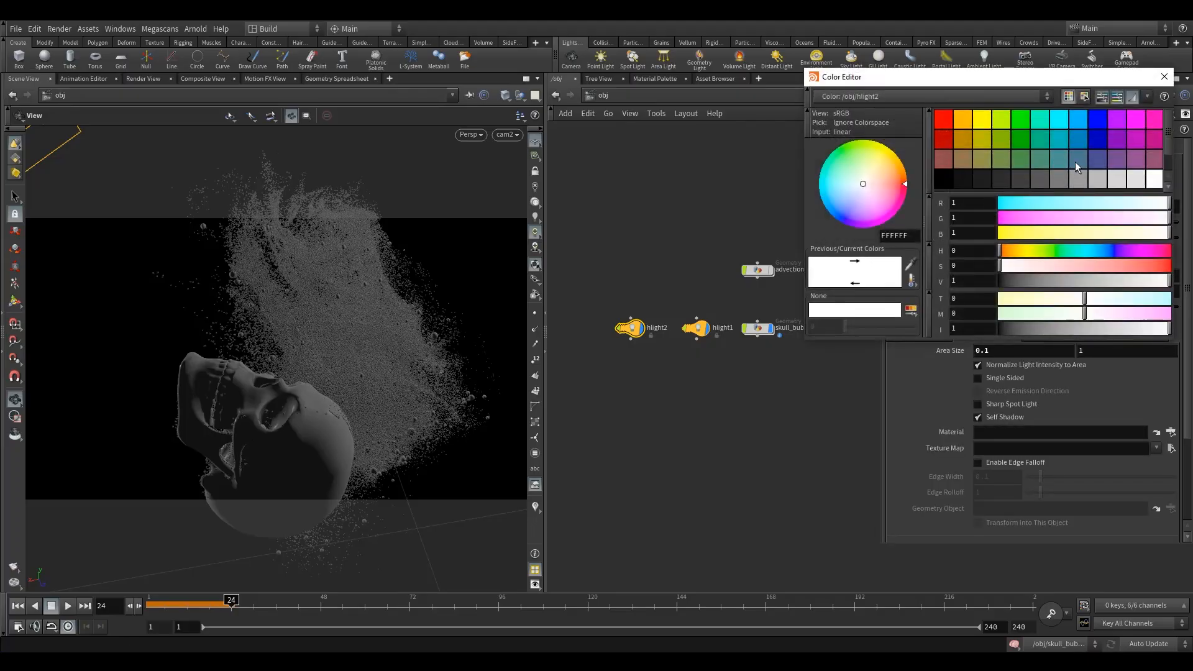
left_click(1074, 163)
left_click(1020, 233)
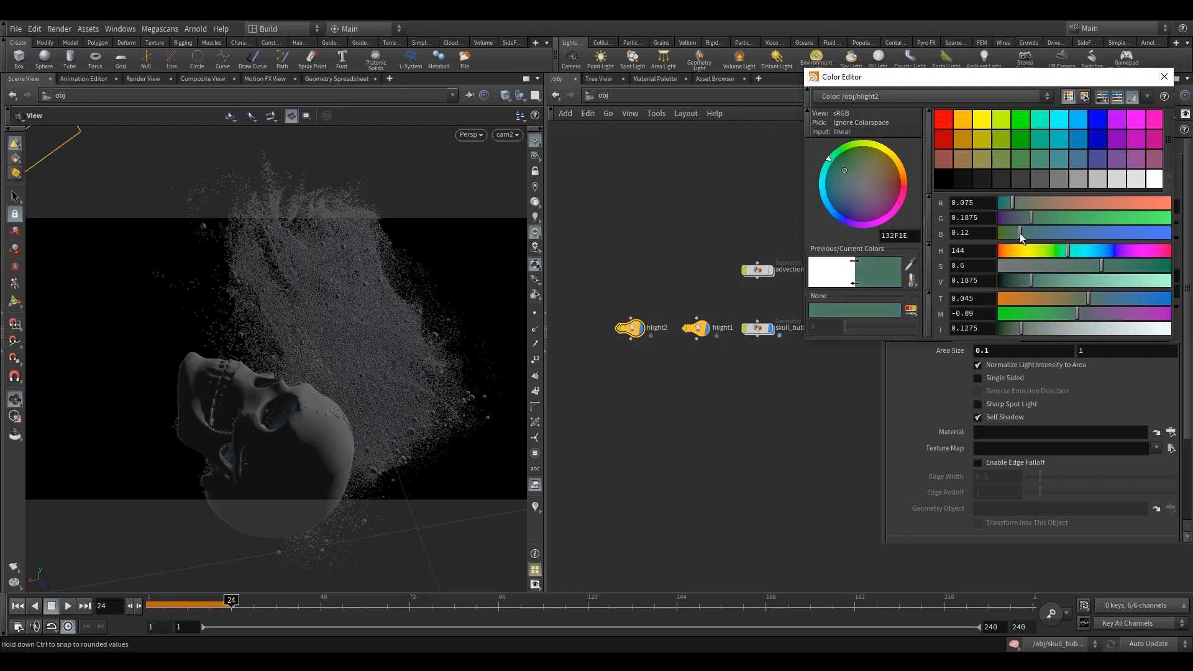
key("Escape")
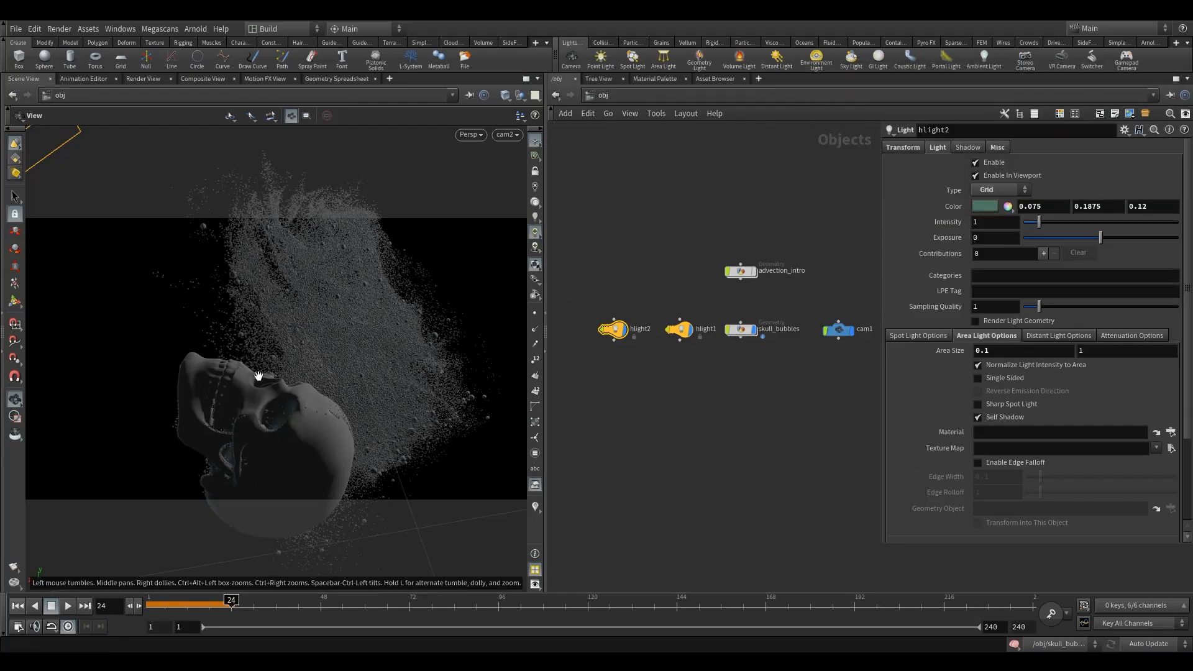
left_click(536, 248)
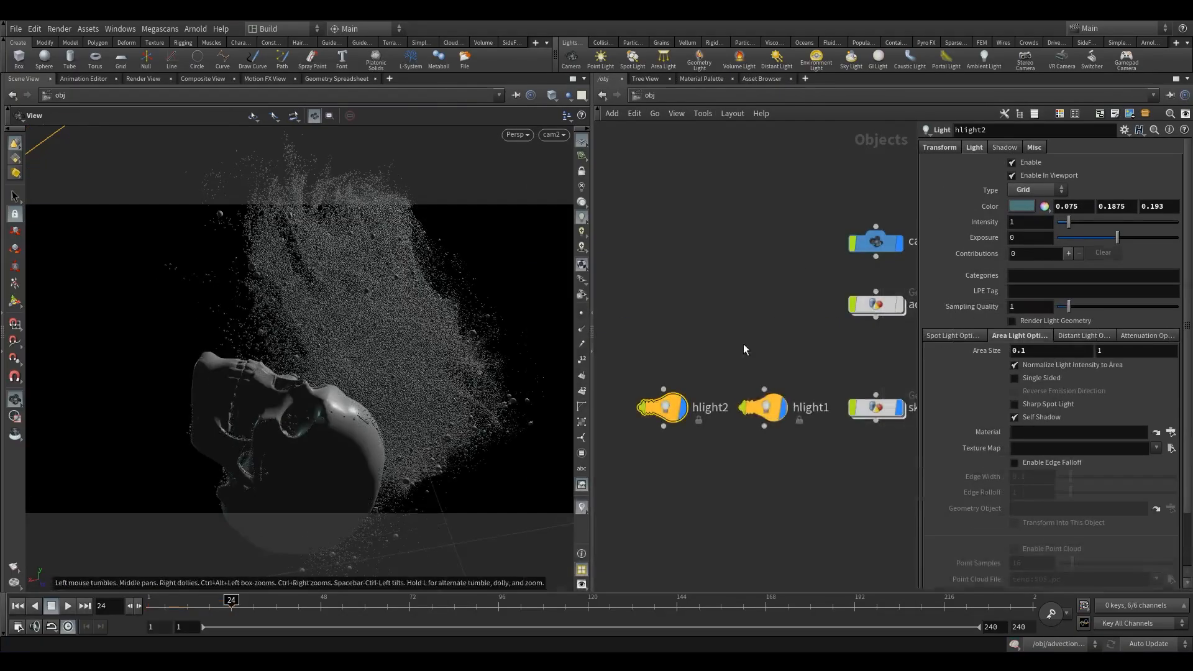
Select hlight1 and colour it teal with RGB 0.075, 0.3, 0.3
left_click_drag(743, 344, 803, 480)
middle_click_drag(753, 325, 711, 349)
left_click_drag(702, 363, 608, 449)
left_click_drag(698, 364, 737, 432)
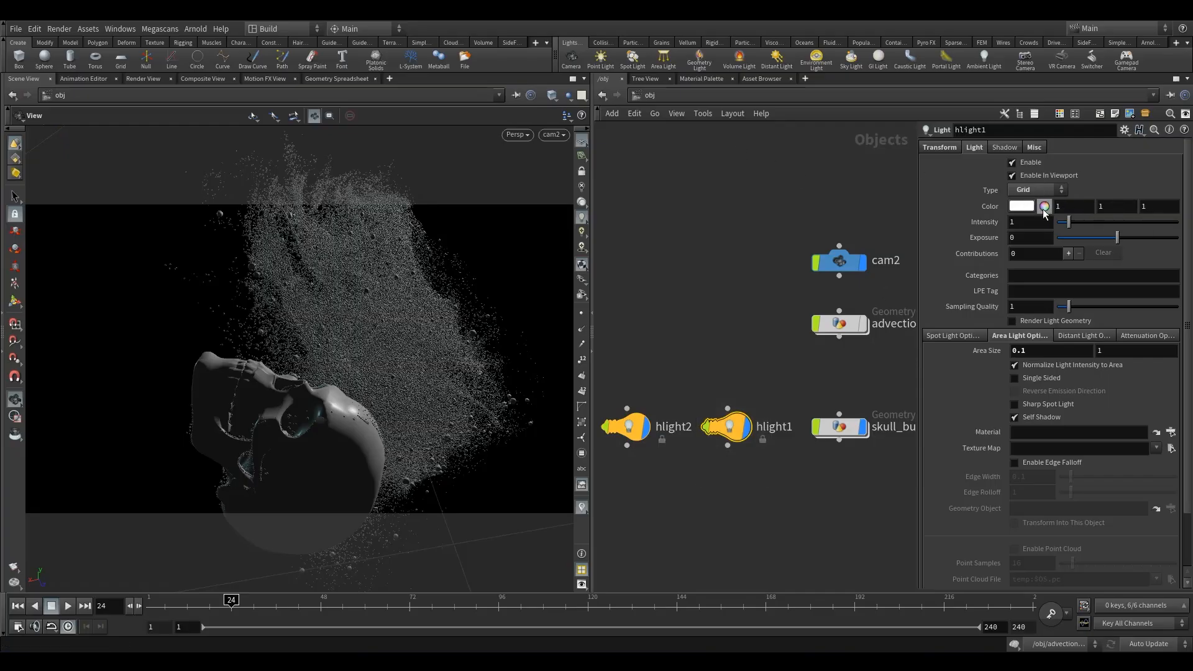
left_click(1021, 207)
left_click(1082, 169)
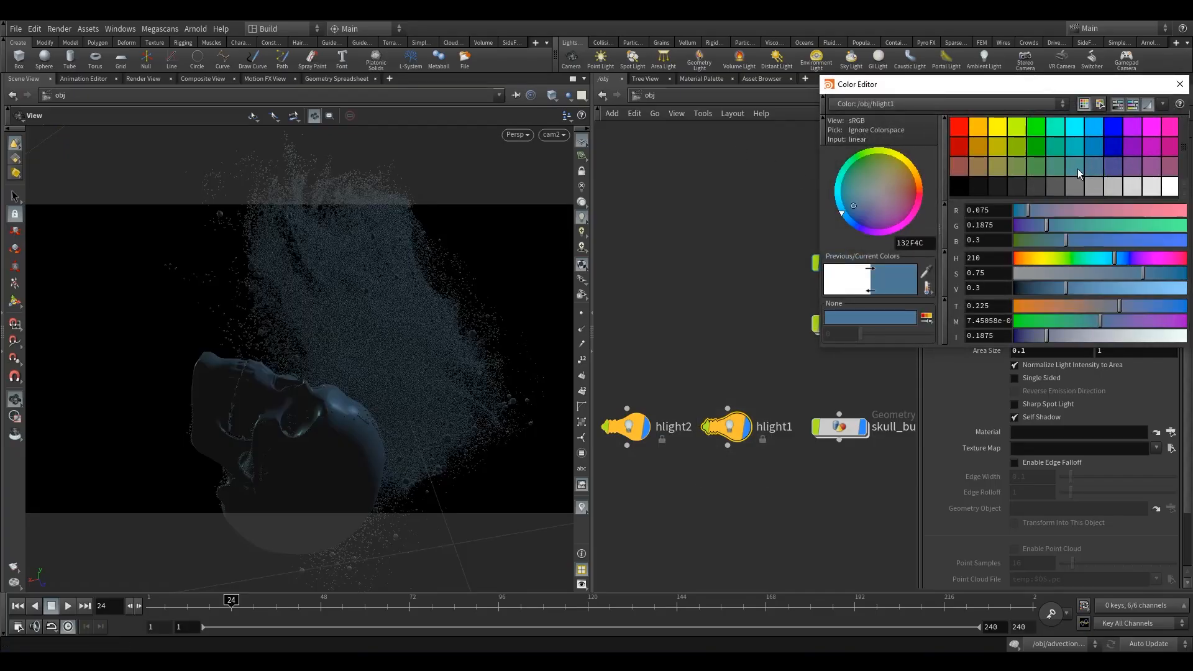
left_click(1180, 84)
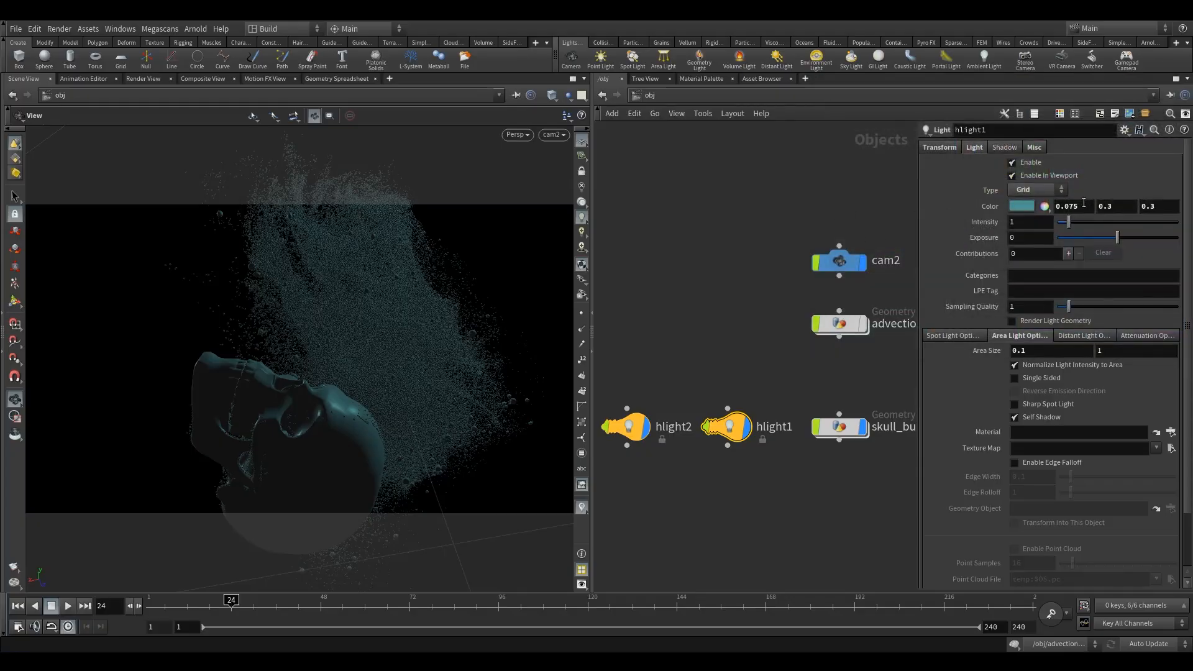
Set the red component of hlight1's colour to 0.12
left_click_drag(1065, 208, 1110, 212)
type("11")
left_click(819, 190)
left_click_drag(1069, 211, 1085, 213)
type("2")
key("Return")
Move the advection_intro node slightly lower in the object network, closer to skull_bubbles
middle_click_drag(691, 257, 702, 189)
middle_click_drag(735, 267, 690, 296)
scroll(689, 296, "down", 5)
scroll(688, 295, "up", 3)
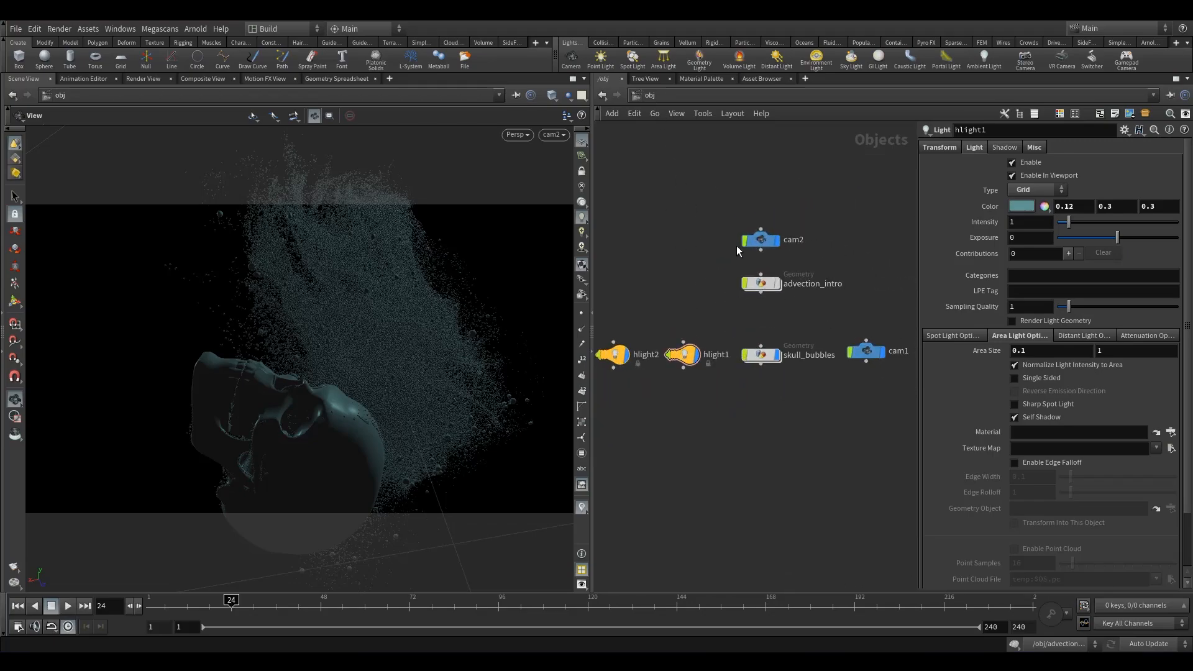
mouse_move(761, 286)
left_mouse_down()
mouse_move(762, 313)
mouse_move(763, 302)
left_mouse_up()
middle_click_drag(648, 269, 700, 270)
Start an interactive Mantra render in Render View and set its camera to /obj/cam2
left_click(143, 79)
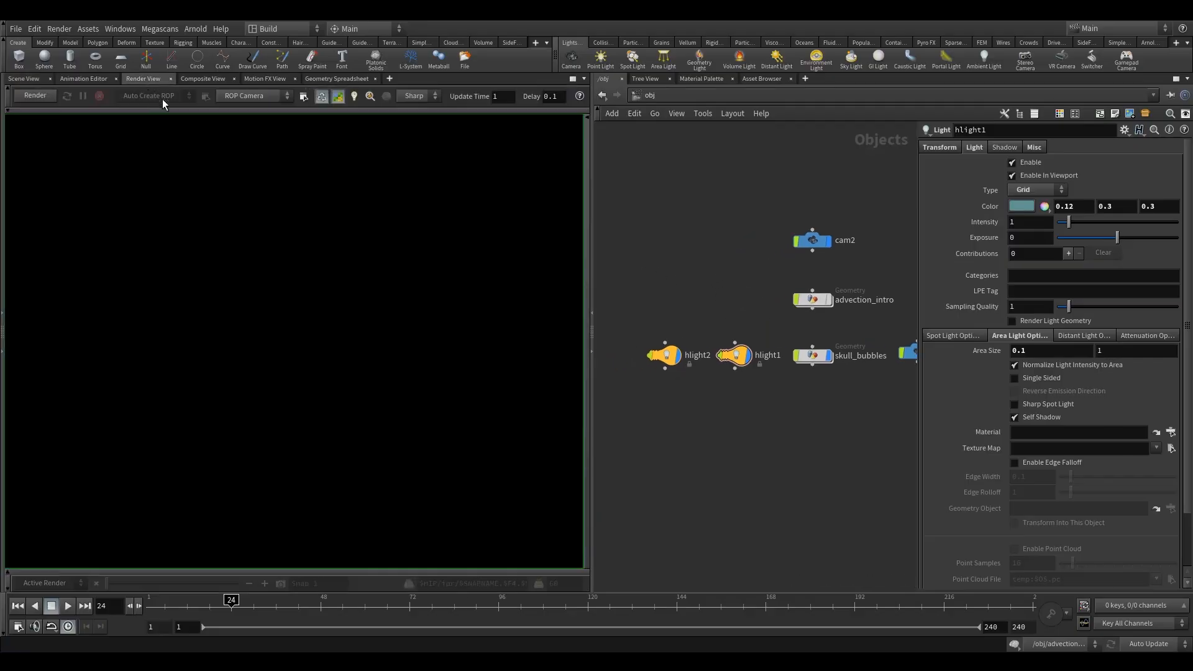
left_click(35, 96)
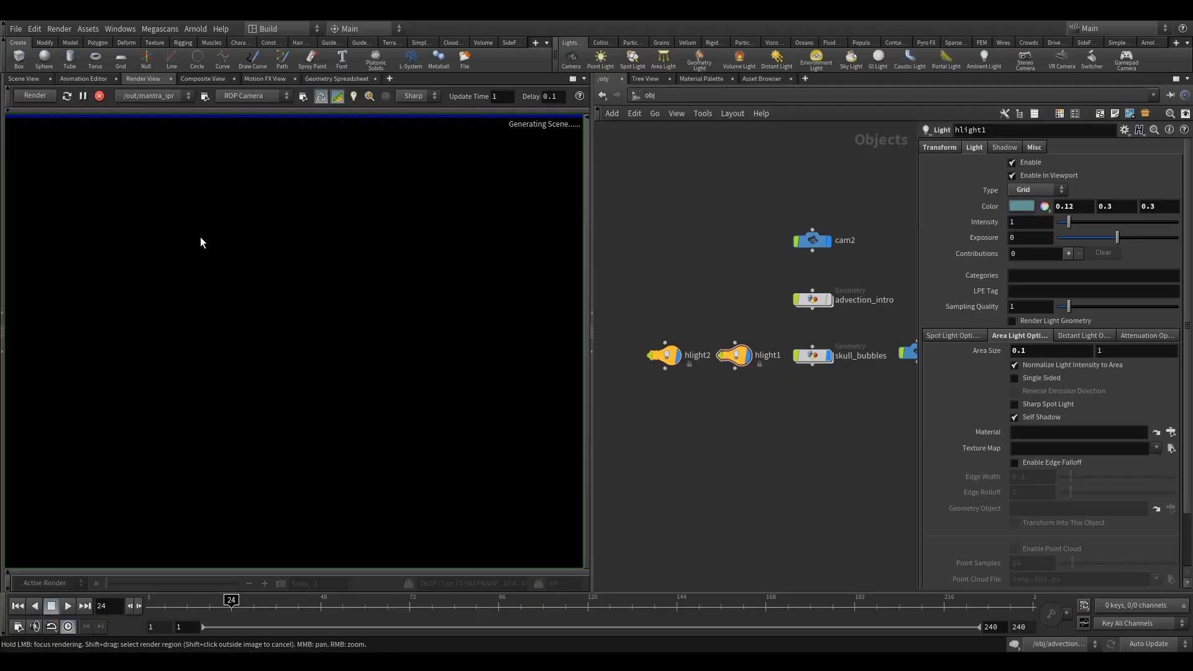
left_click(273, 97)
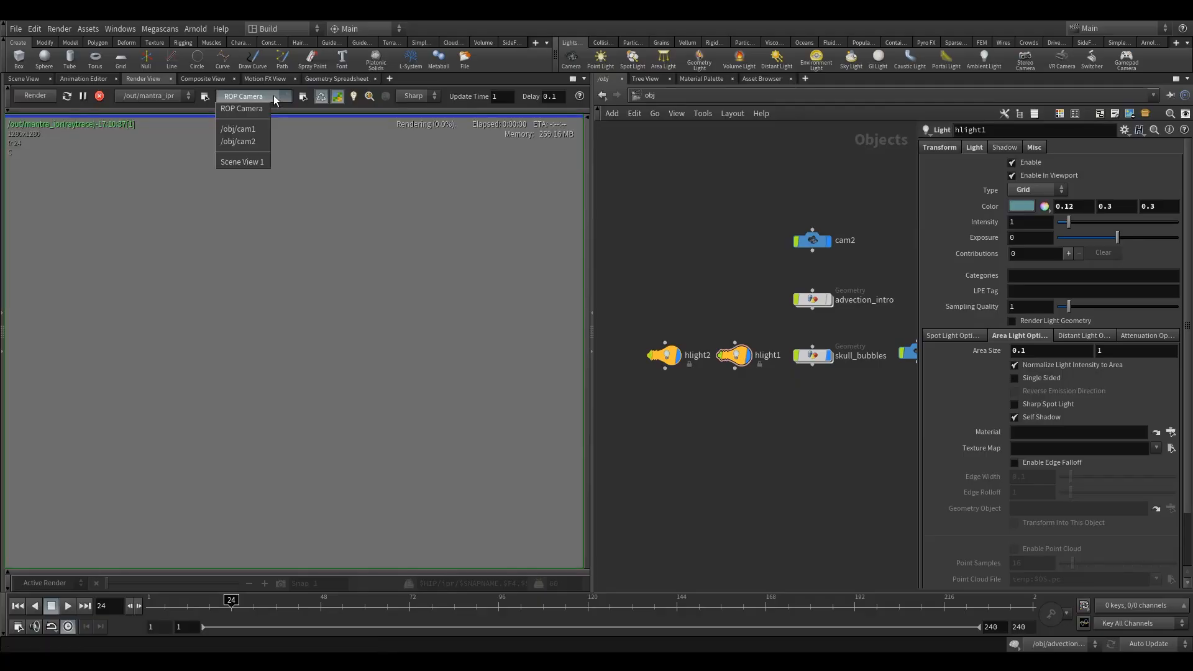
left_click(248, 142)
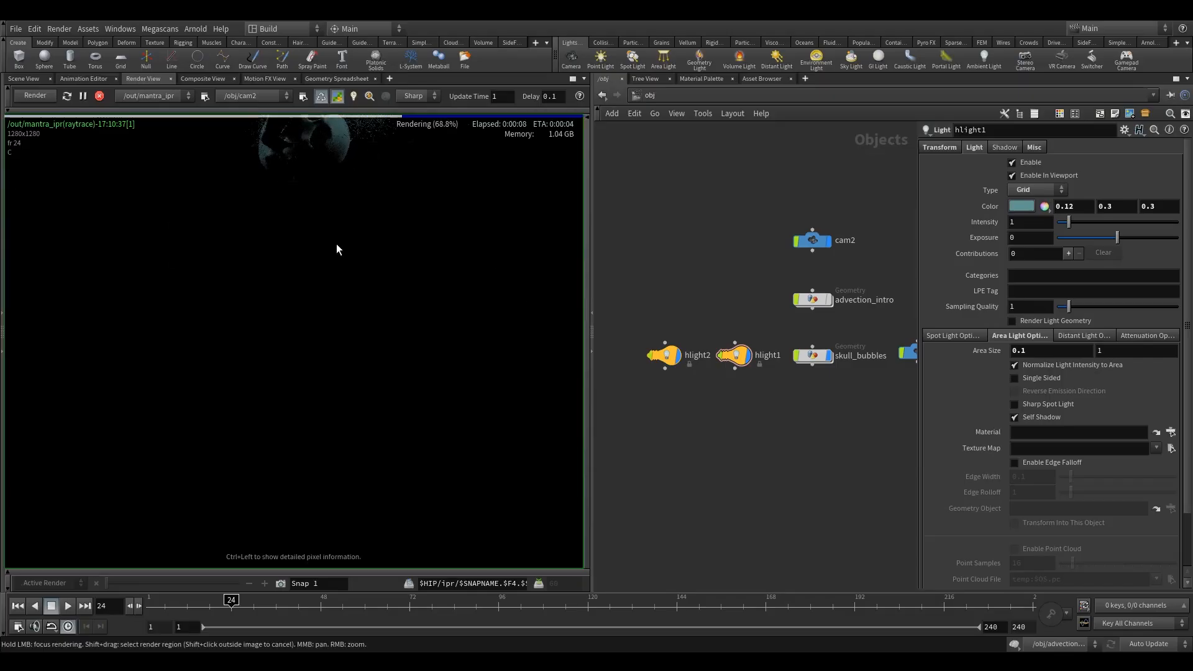
Restart the Mantra render through cam2 and maximize Render View to fill the workspace
middle_click_drag(366, 227, 352, 319)
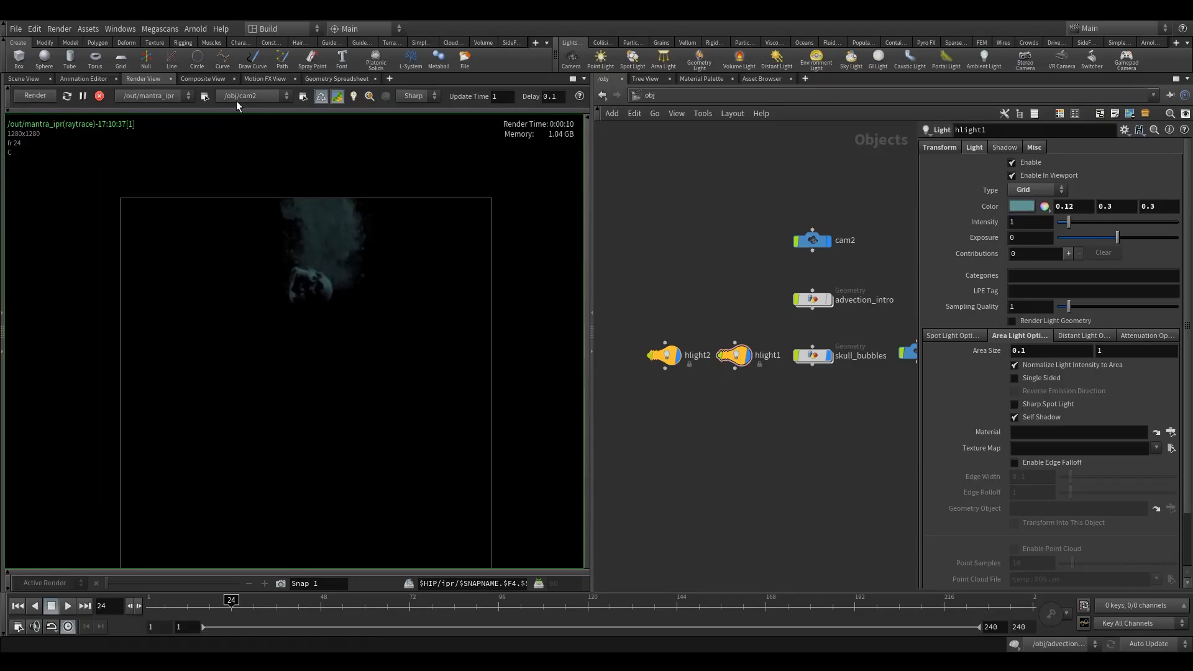
left_click(33, 92)
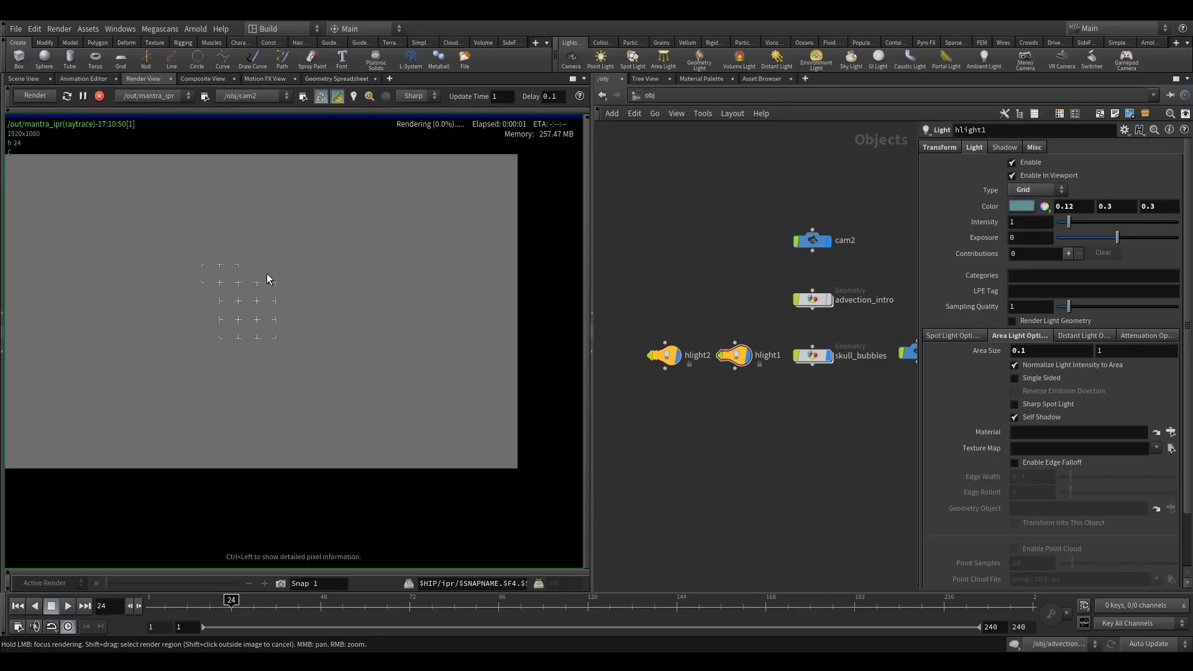
scroll(296, 294, "down", 3)
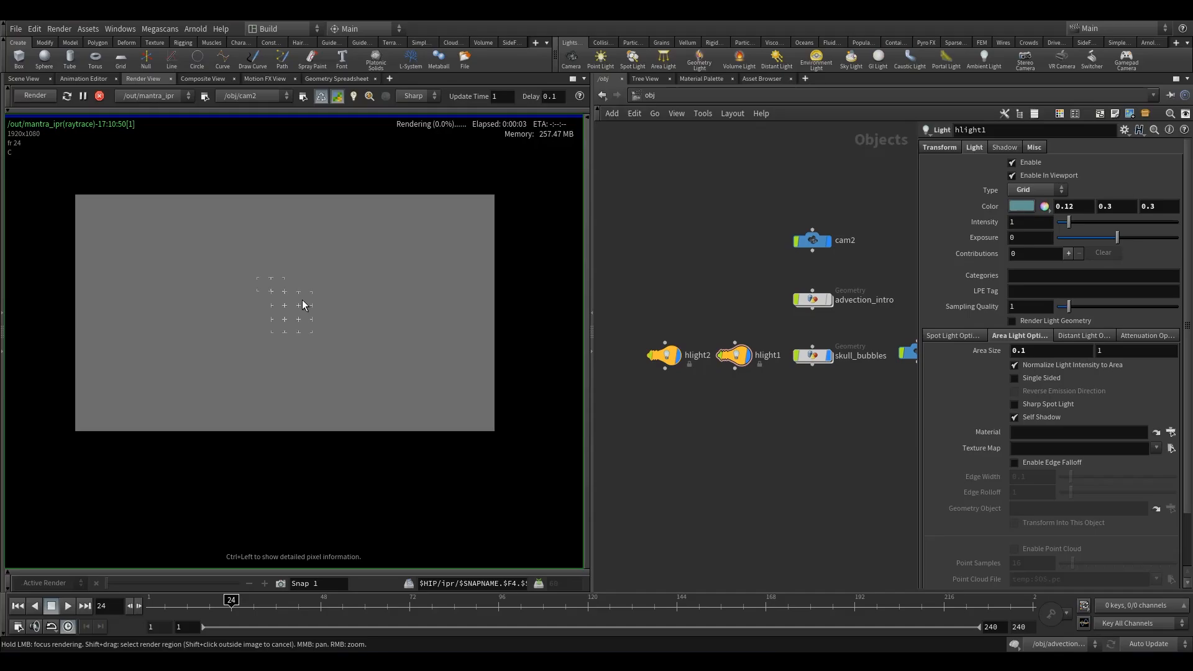
left_click(572, 79)
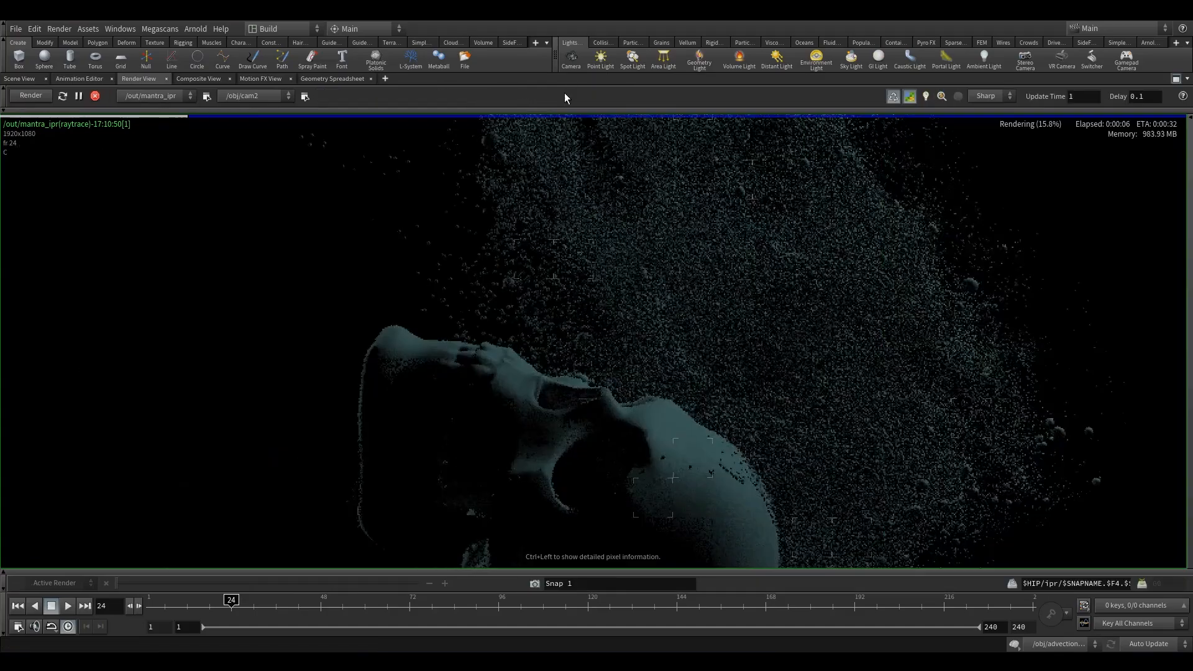
Examine the render of the skull and bubbles close up and as a whole frame, checking light and shadow on both
scroll(454, 248, "down", 3)
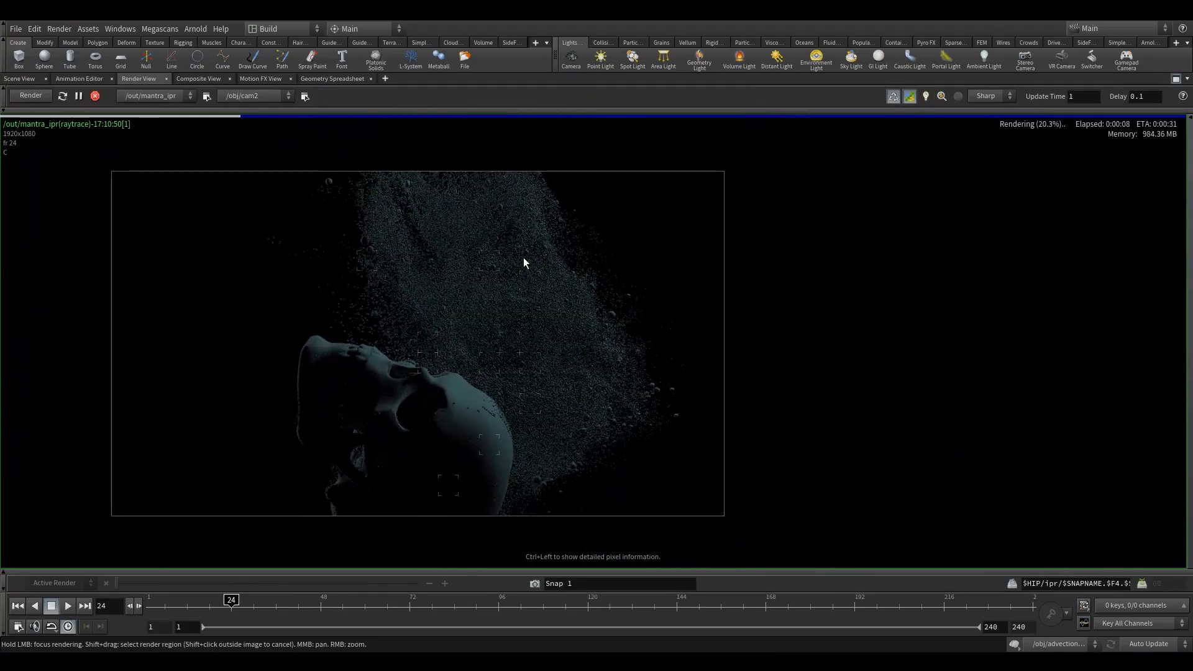
scroll(522, 259, "up", 2)
scroll(515, 250, "up", 1)
scroll(516, 250, "up", 2)
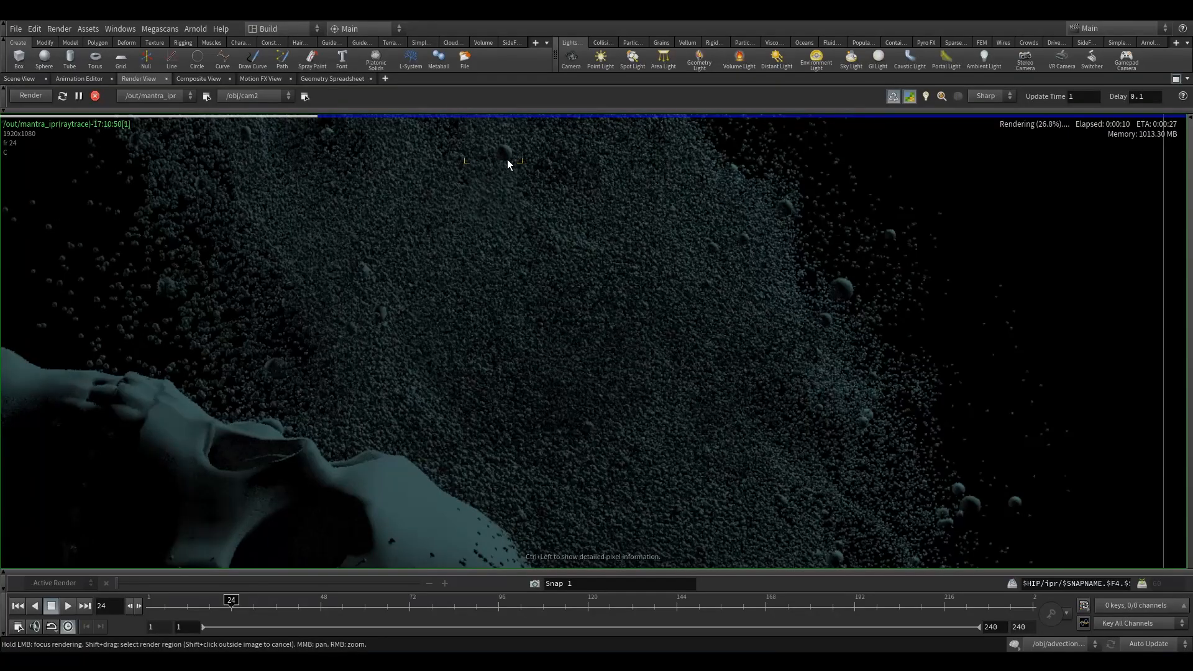
scroll(798, 311, "down", 3)
scroll(715, 282, "up", 2)
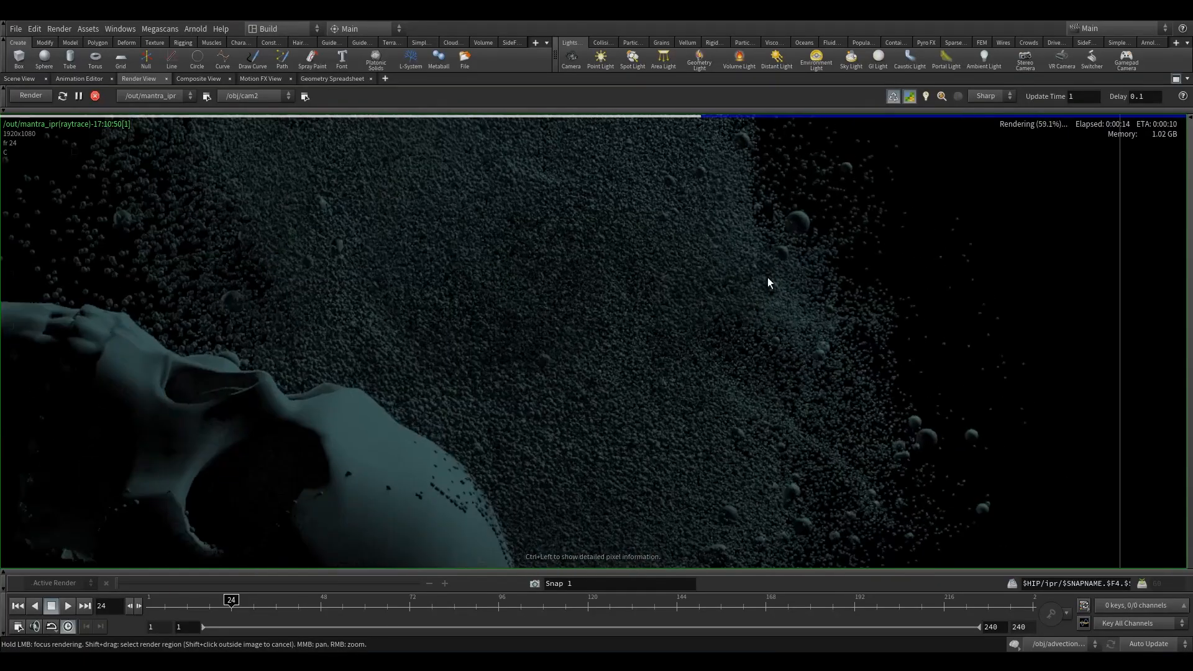
middle_click_drag(645, 304, 714, 225)
scroll(713, 225, "down", 2)
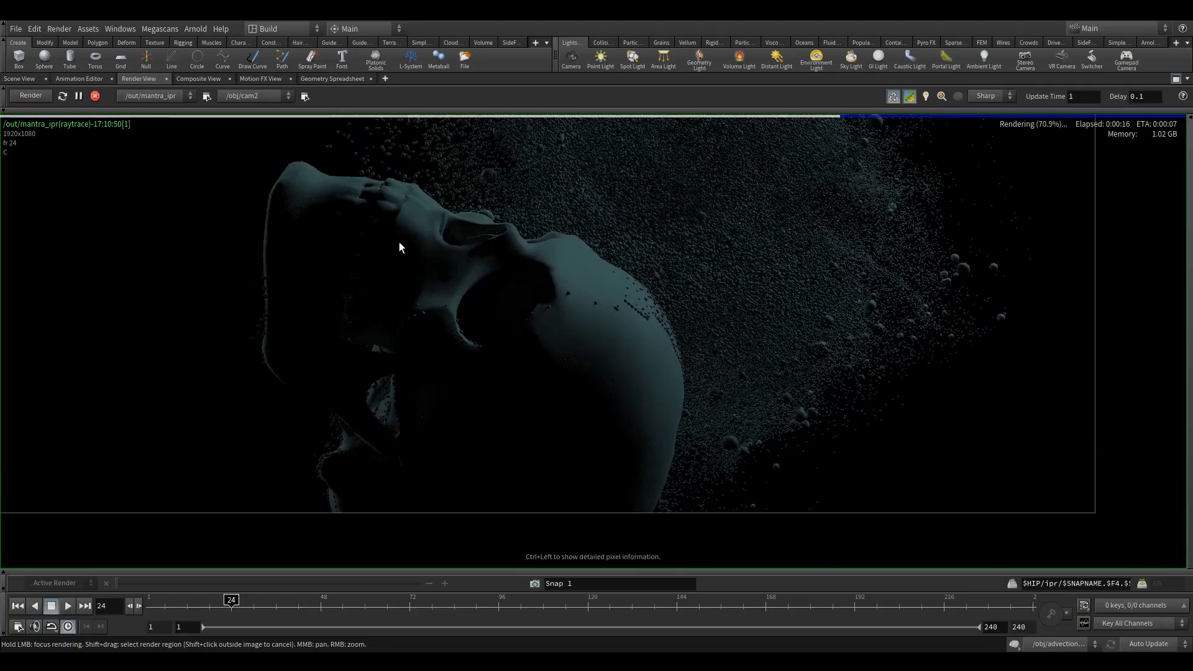
scroll(485, 289, "down", 5)
middle_click_drag(506, 244, 475, 330)
scroll(475, 330, "down", 4)
middle_click_drag(481, 286, 563, 259)
scroll(469, 316, "up", 5)
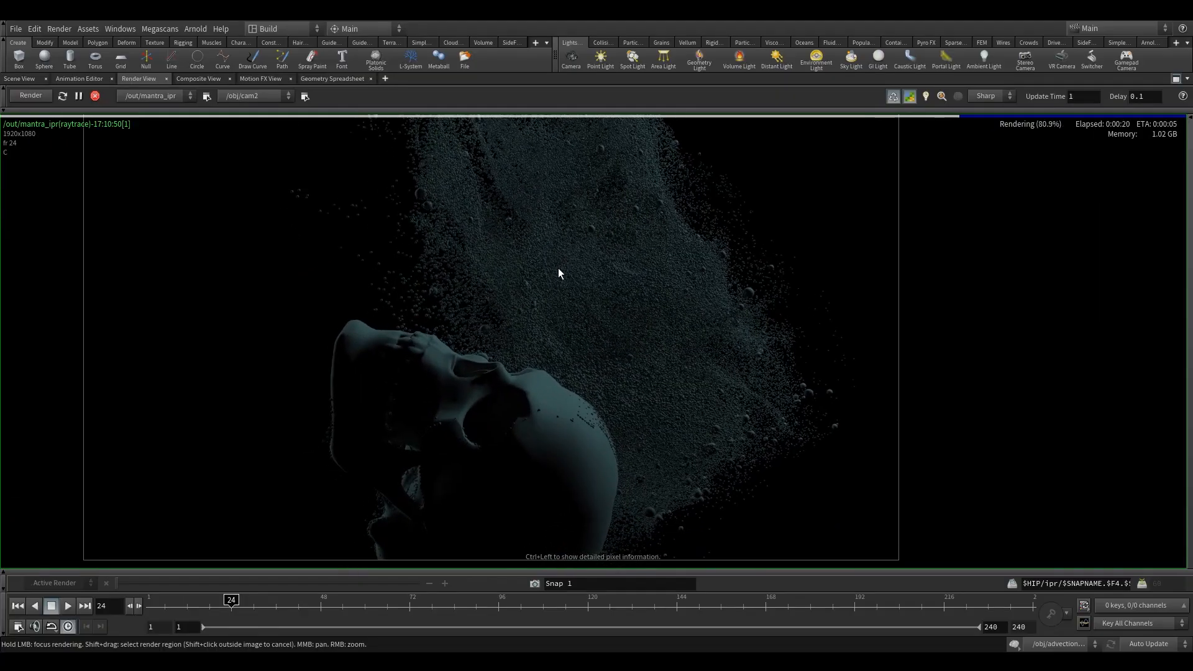
Take a snapshot of the current cam2 render and view the whole frame
left_click(535, 583)
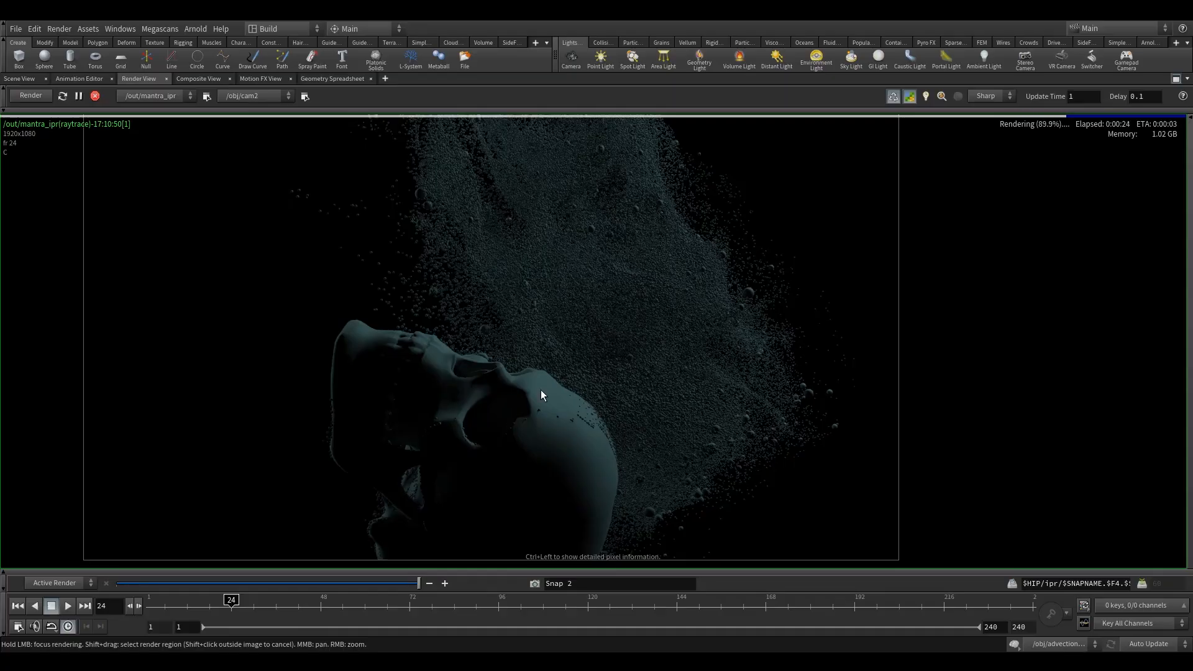
scroll(541, 395, "down", 2)
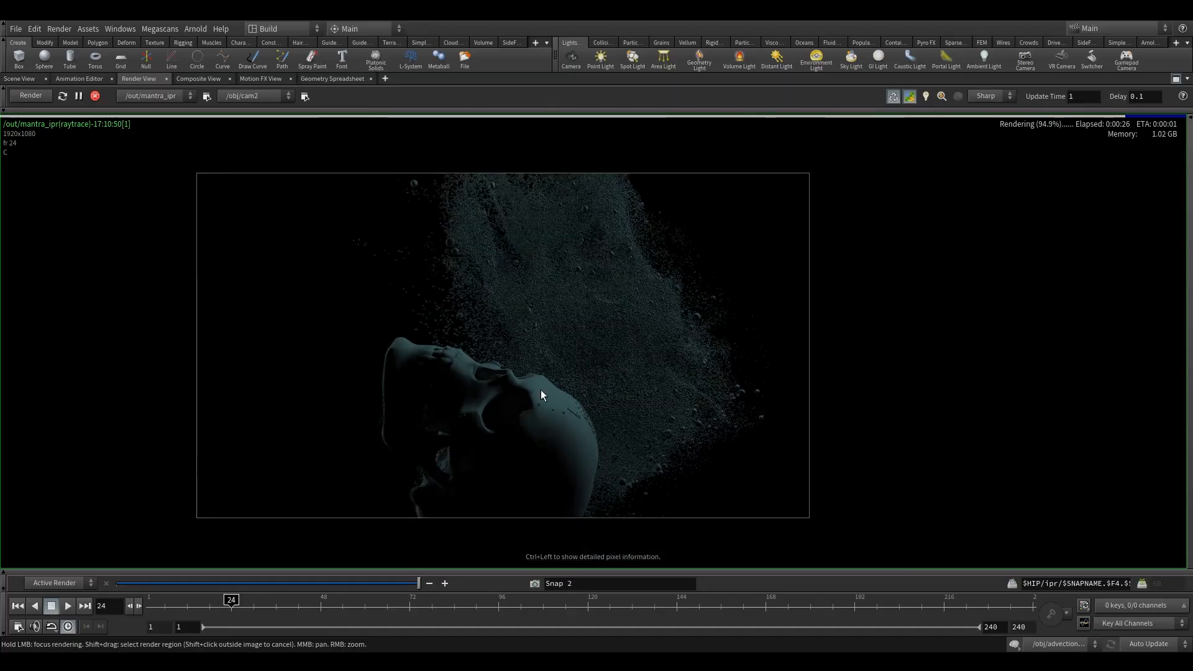